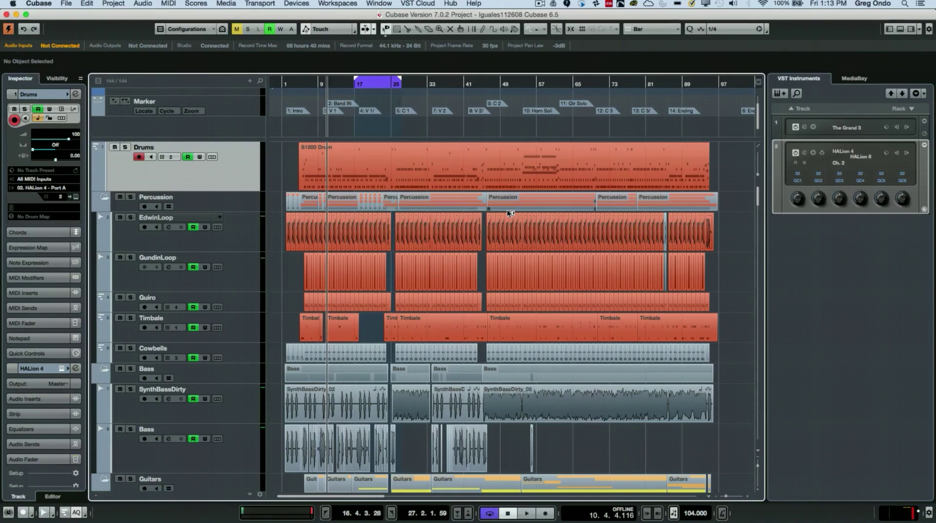
Start playback and scroll through all 144 tracks to the bottom and back up to the drums.
key(space)
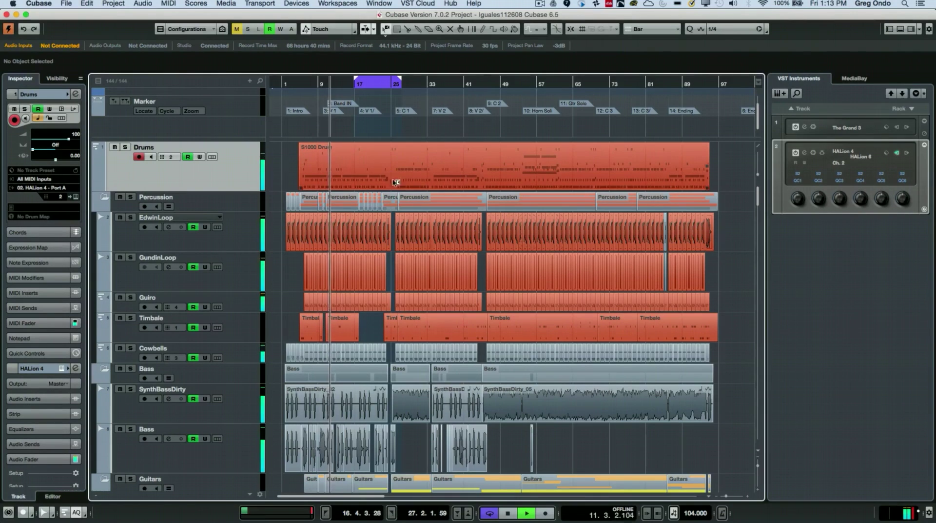
scroll(476, 238, down, 10)
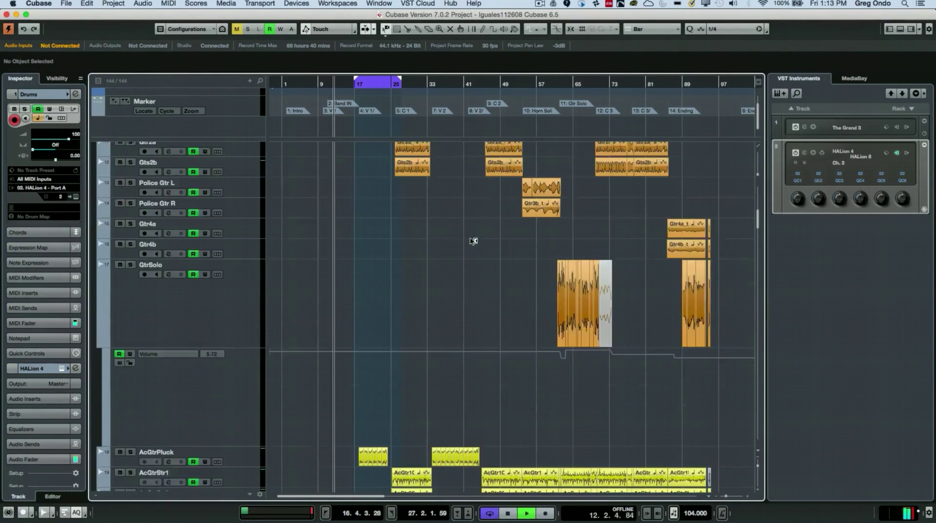
scroll(473, 240, down, 15)
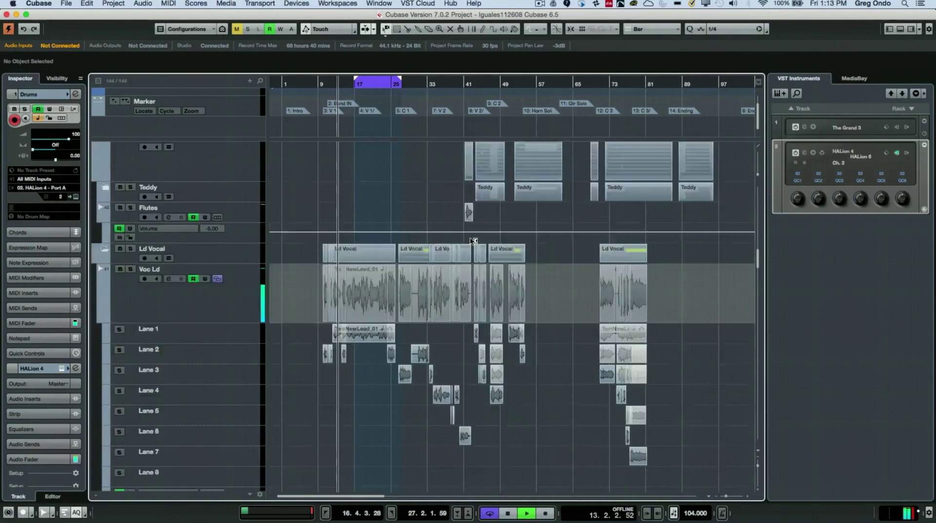
scroll(473, 240, down, 15)
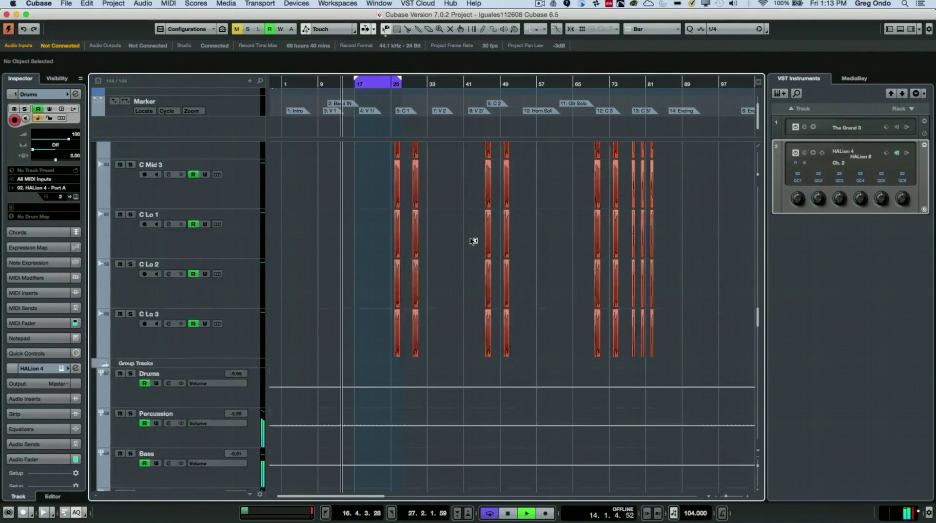
scroll(473, 240, down, 15)
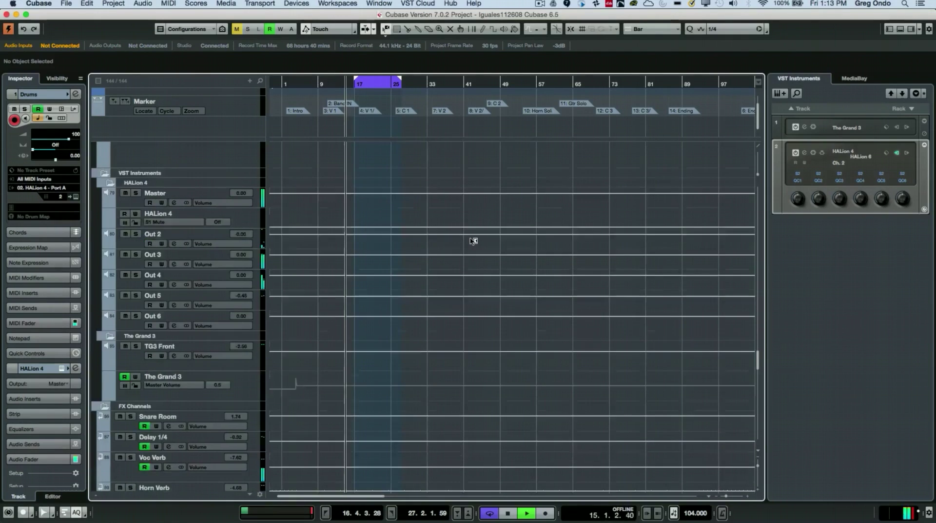
scroll(473, 240, down, 15)
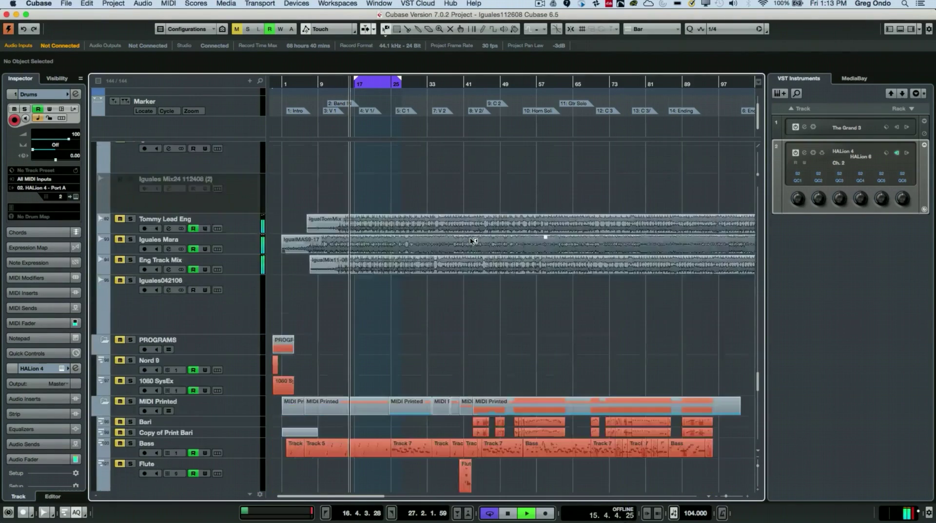
scroll(473, 240, down, 15)
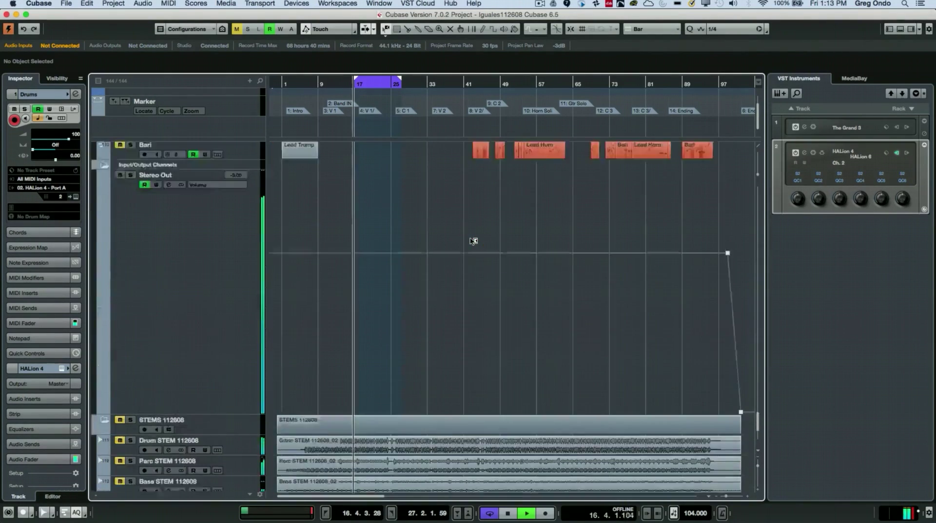
scroll(474, 241, up, 15)
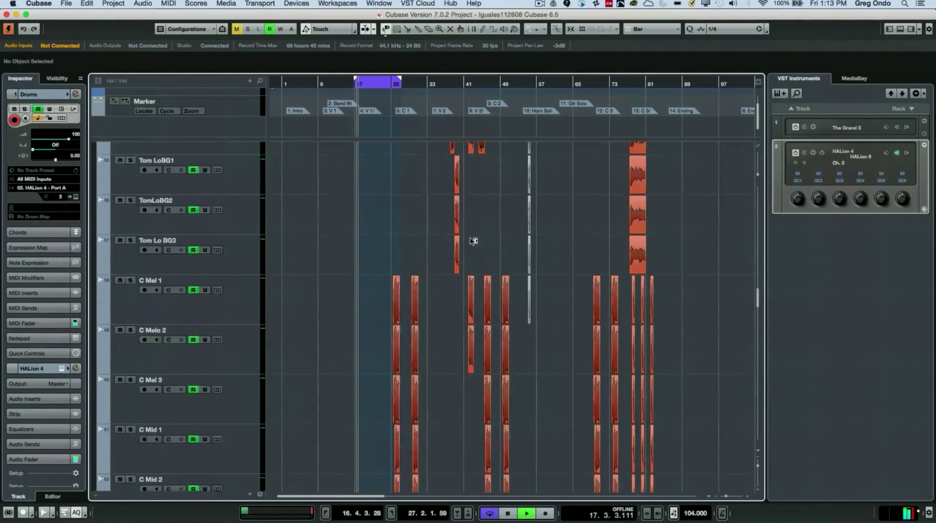
scroll(474, 241, up, 15)
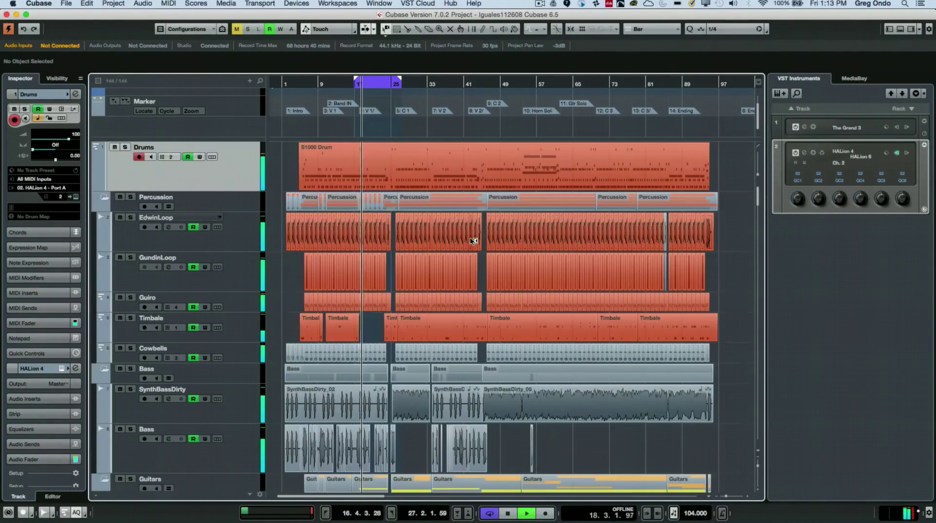
Stop playback and show the Visibility list of every track in the left zone.
key(space)
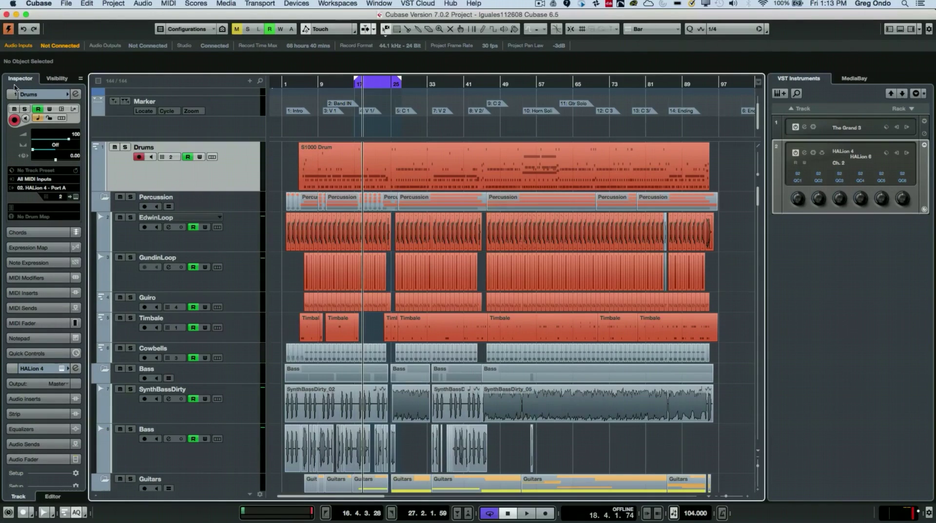
click(57, 79)
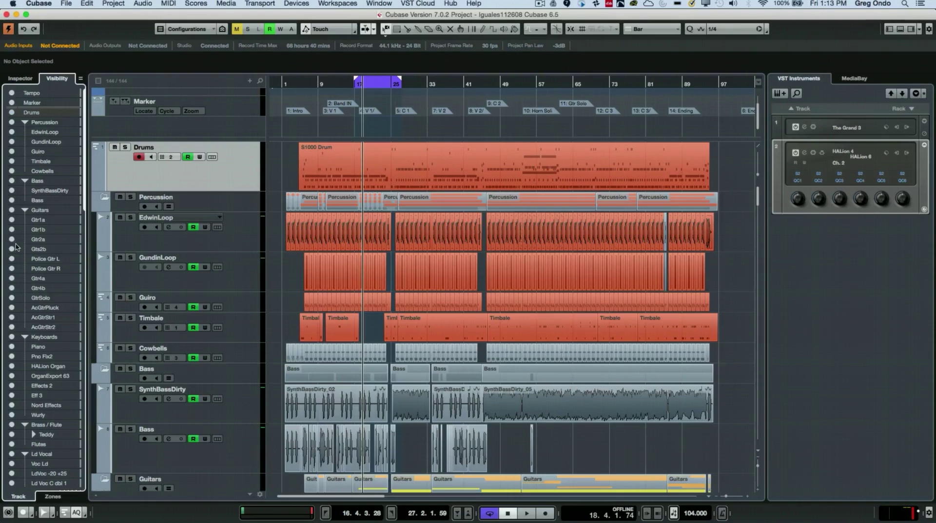
click(11, 132)
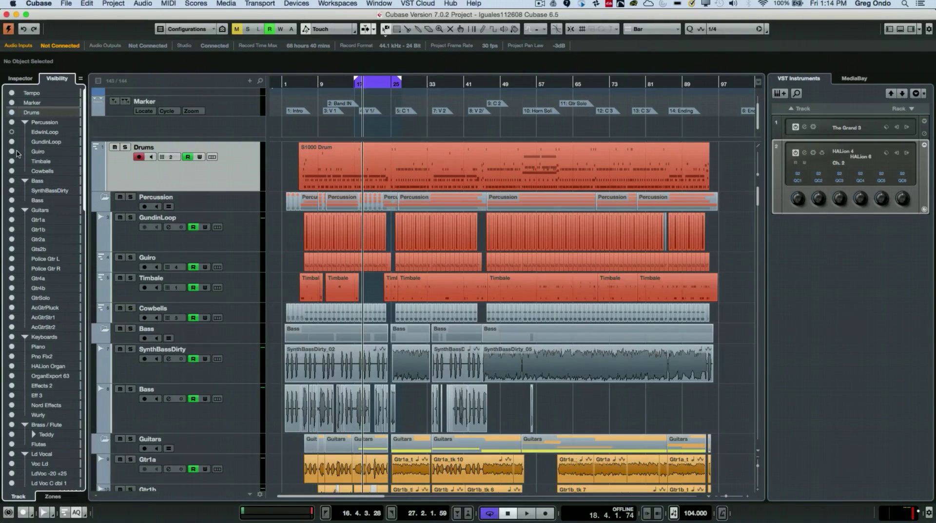
click(11, 161)
click(11, 181)
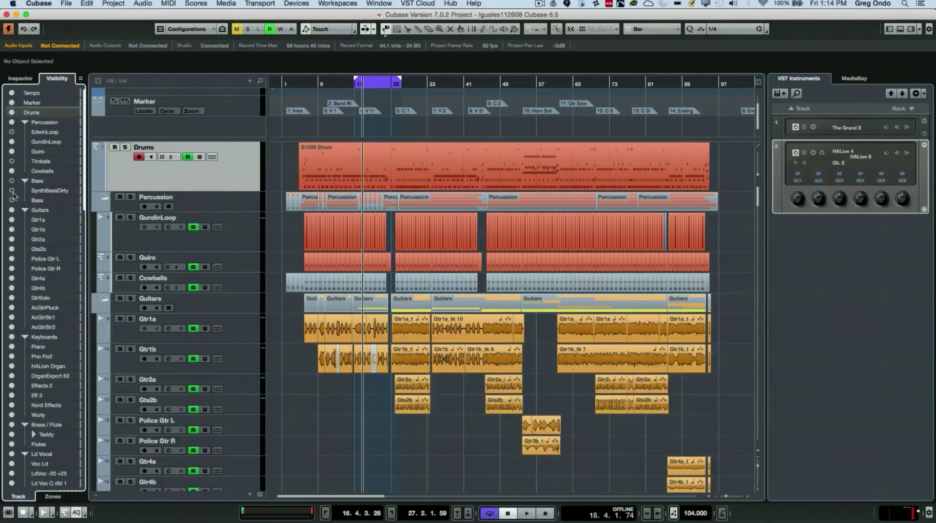
click(11, 210)
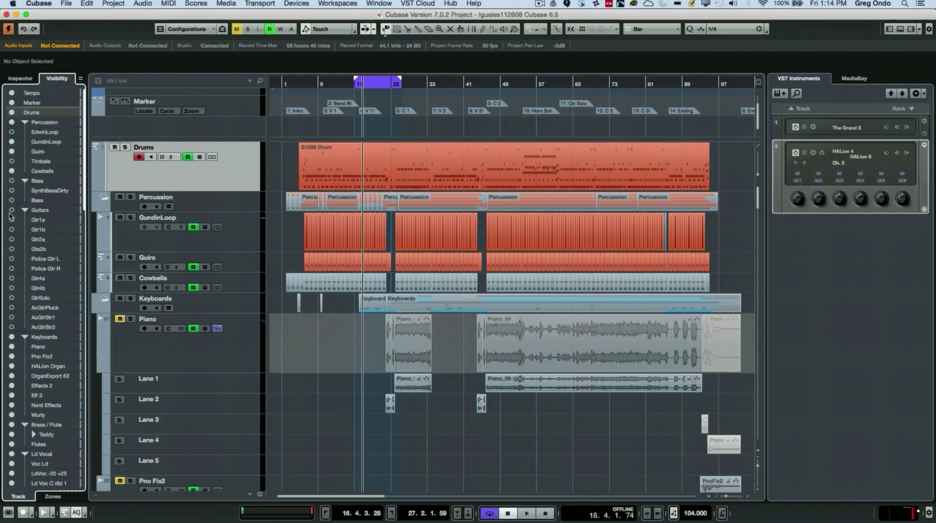
click(12, 210)
click(12, 181)
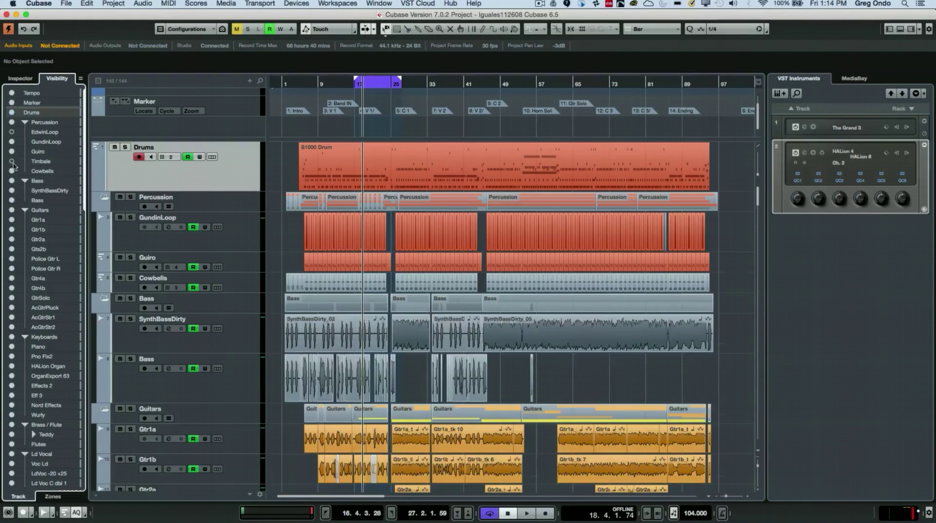
click(12, 161)
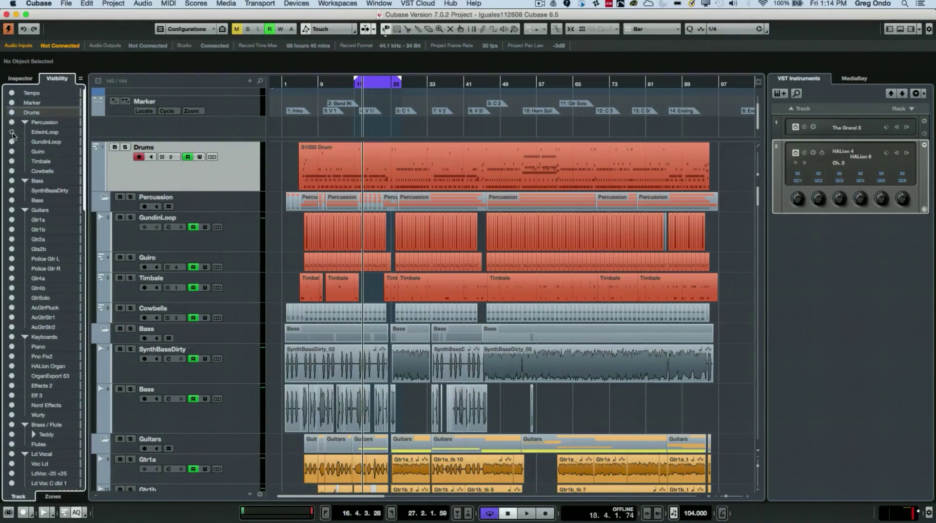
click(12, 132)
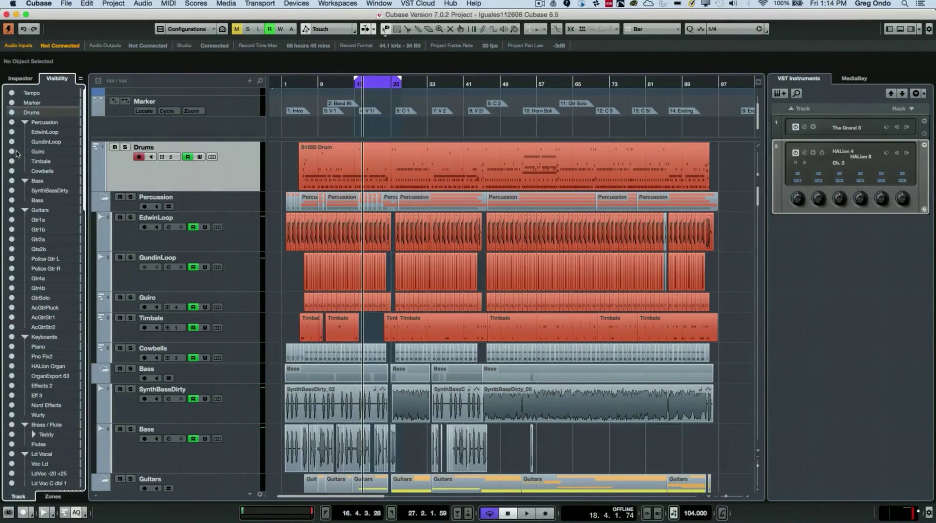
click(12, 122)
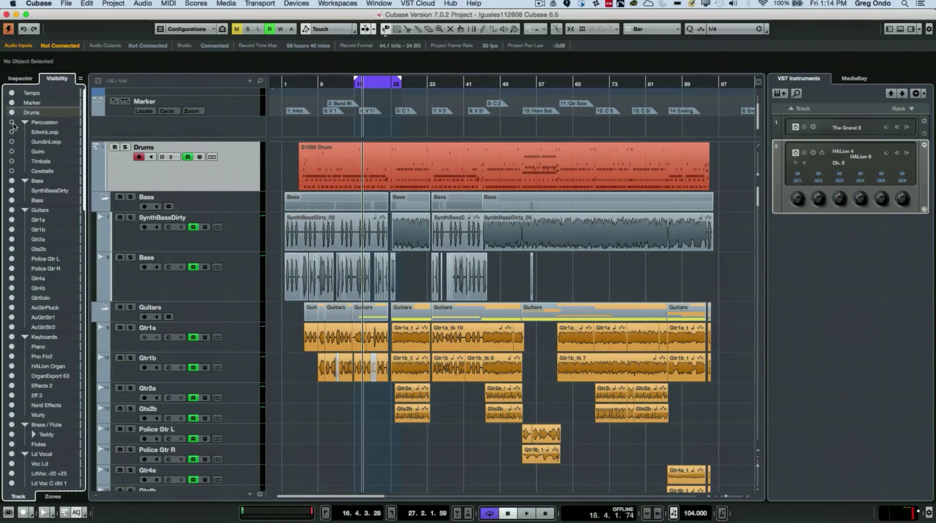
click(13, 123)
scroll(359, 178, down, 10)
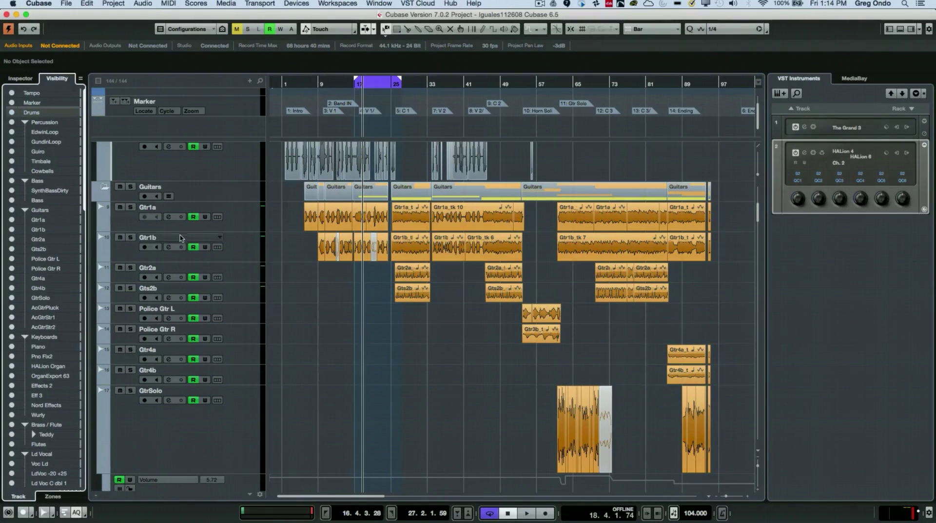
click(15, 210)
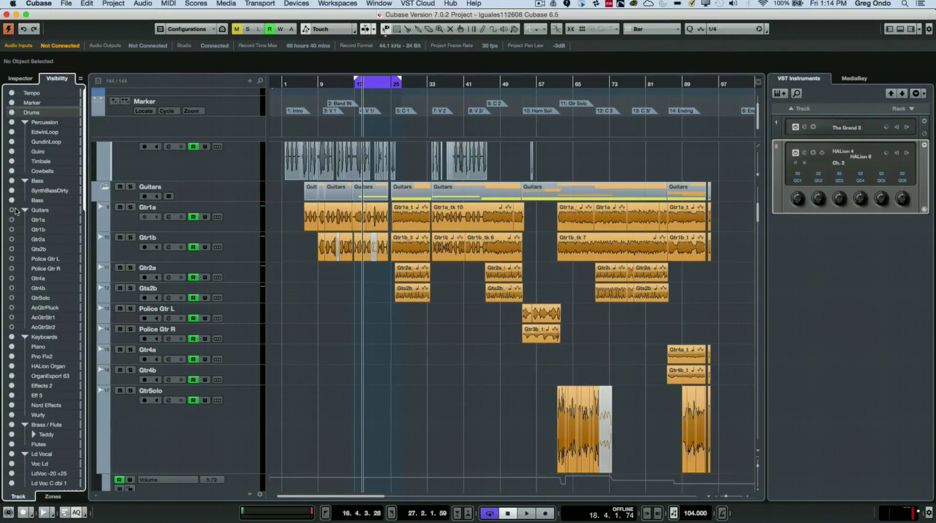
click(14, 210)
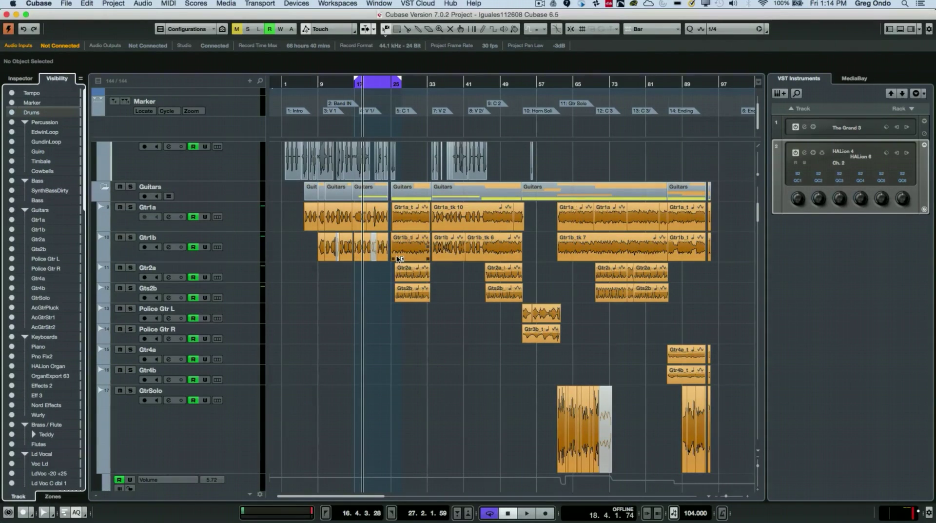
scroll(381, 291, up, 8)
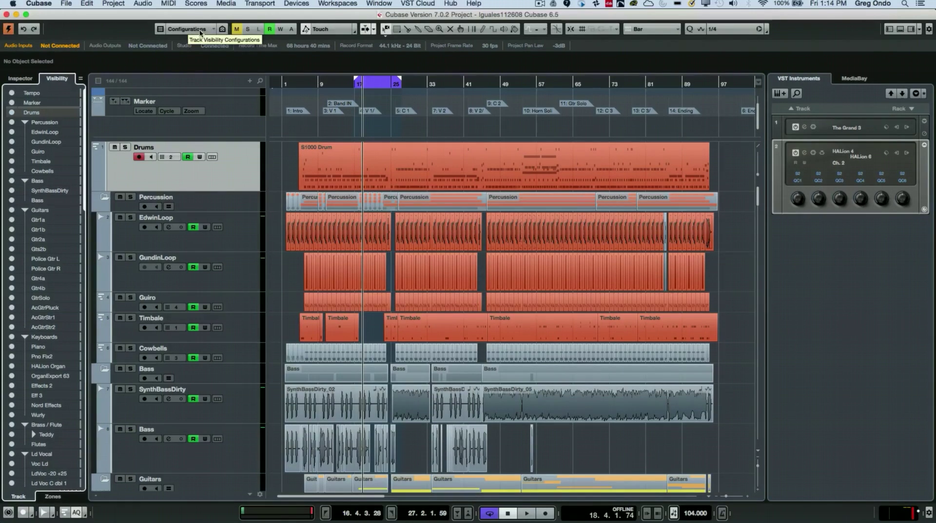
Save the current full-track layout as a visibility configuration named 'All'.
click(201, 30)
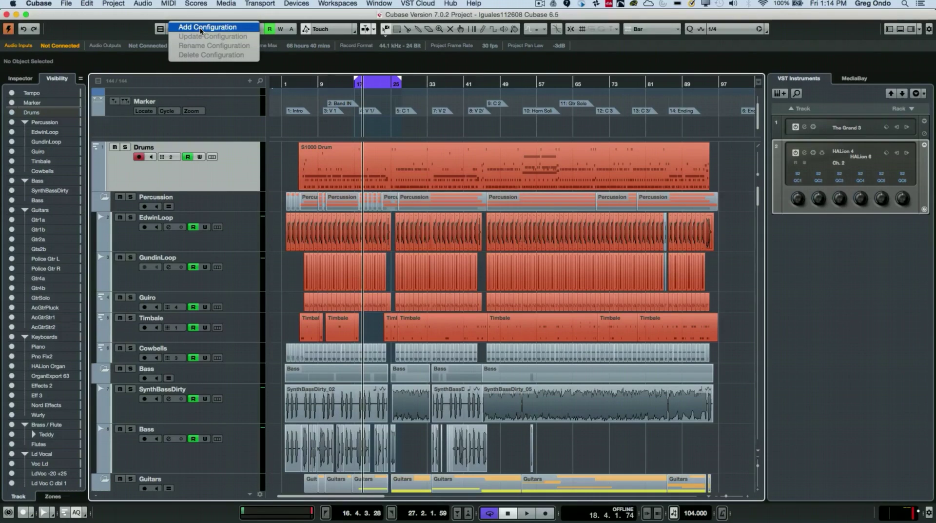
click(200, 28)
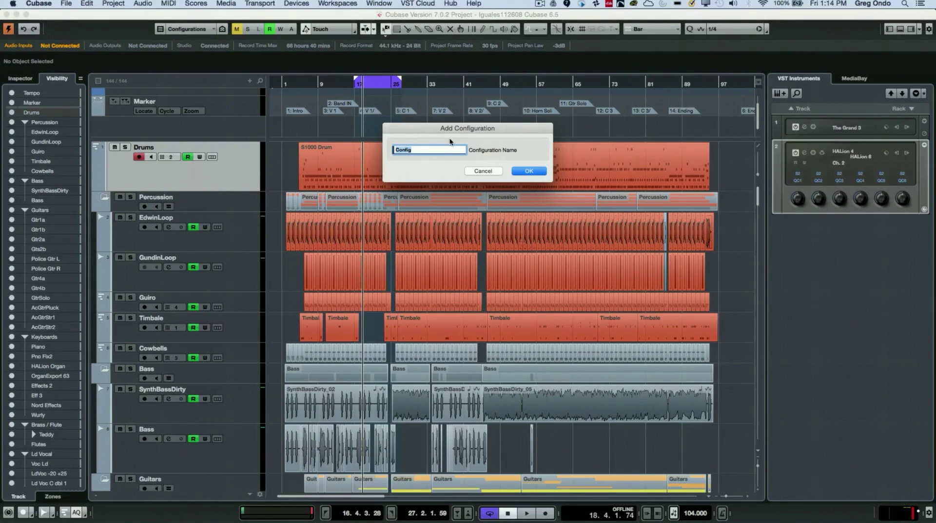
text(All)
key(Return)
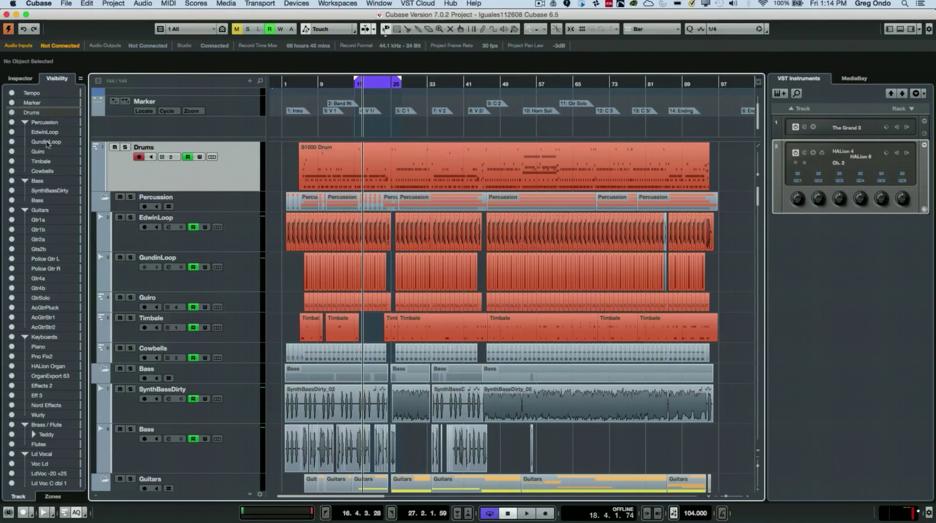
Show only the Percussion and Guitars folders and save this as configuration 'perc guitar'.
alt+click(13, 124)
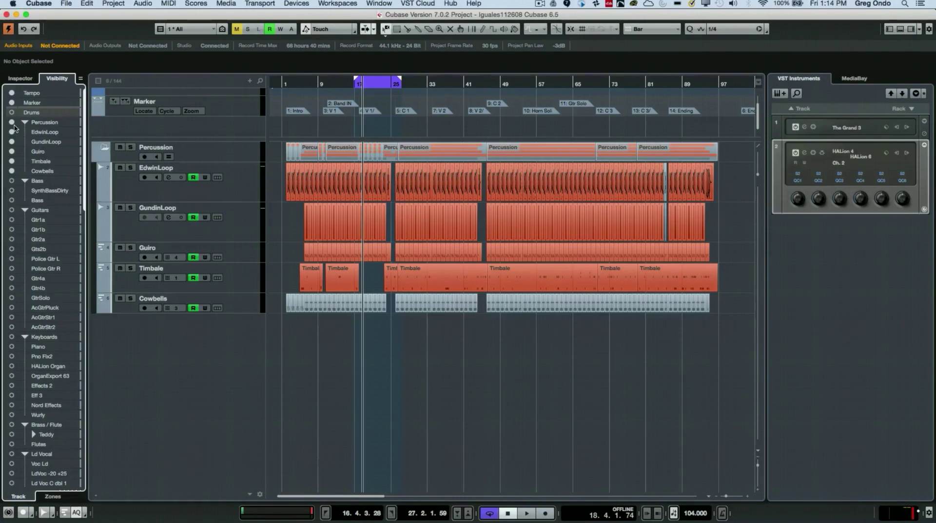
click(14, 211)
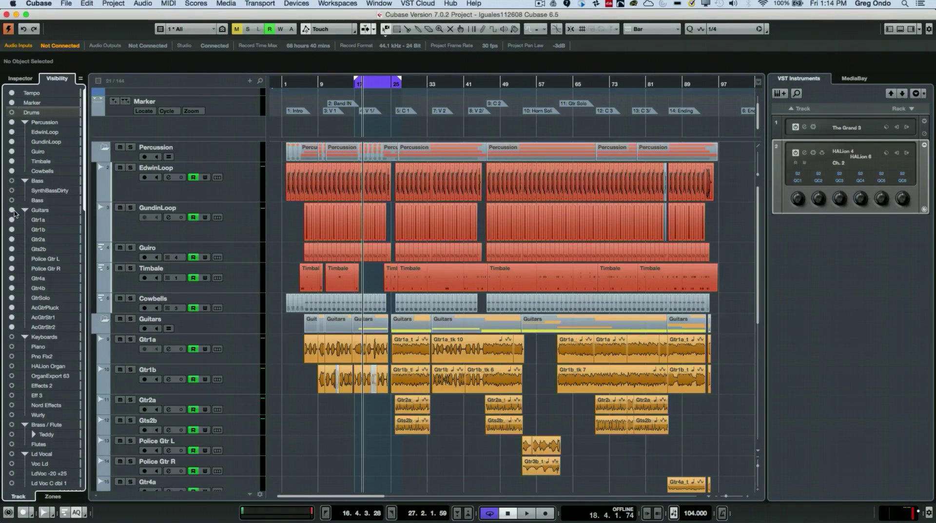
click(188, 29)
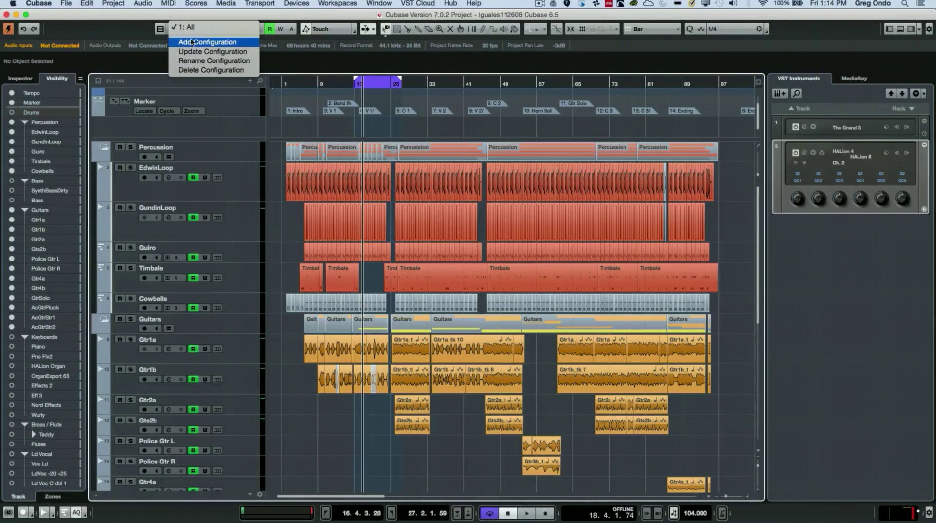
click(194, 43)
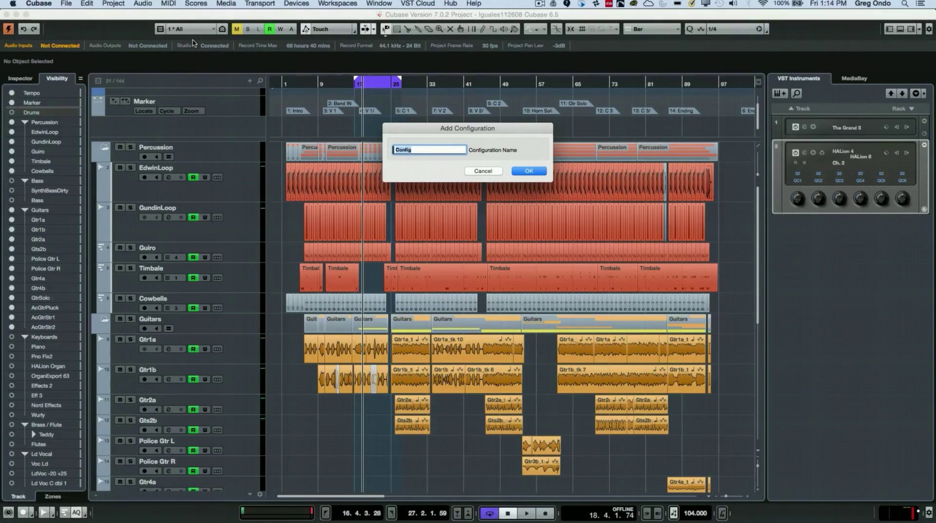
text(P)
key(Return)
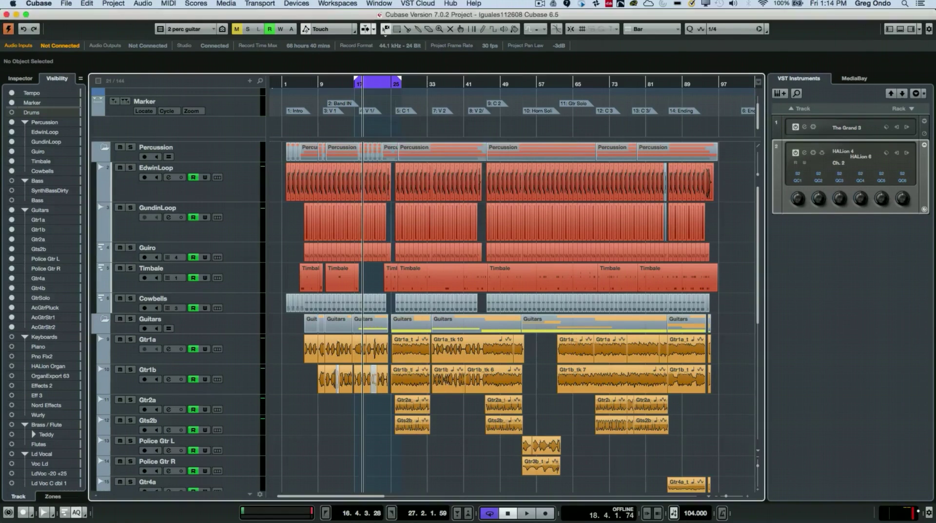
Switch between the All and perc guitar configurations to compare, ending on perc guitar.
click(182, 33)
click(190, 31)
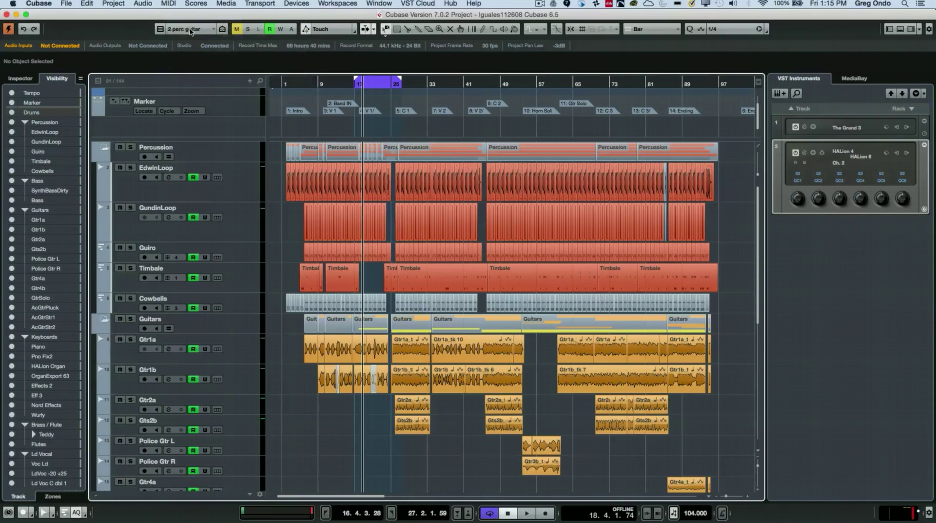
click(191, 31)
click(193, 38)
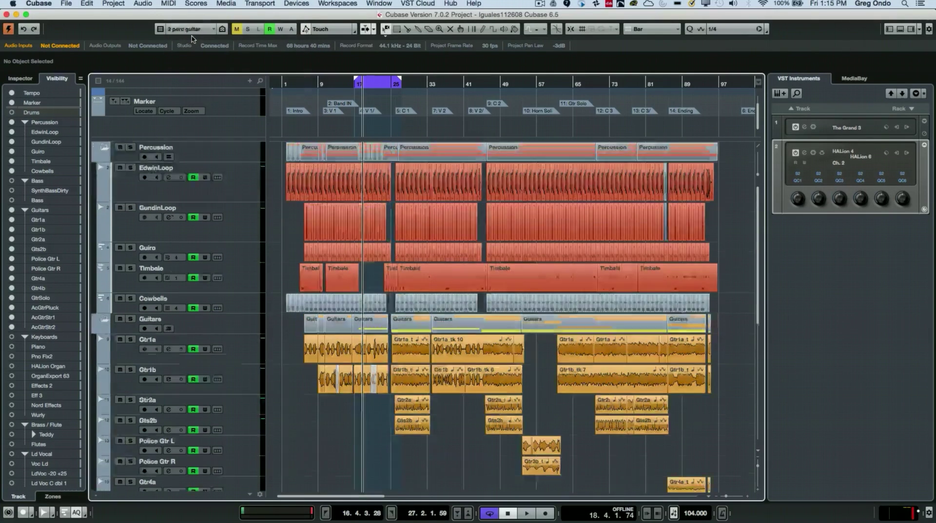
click(67, 4)
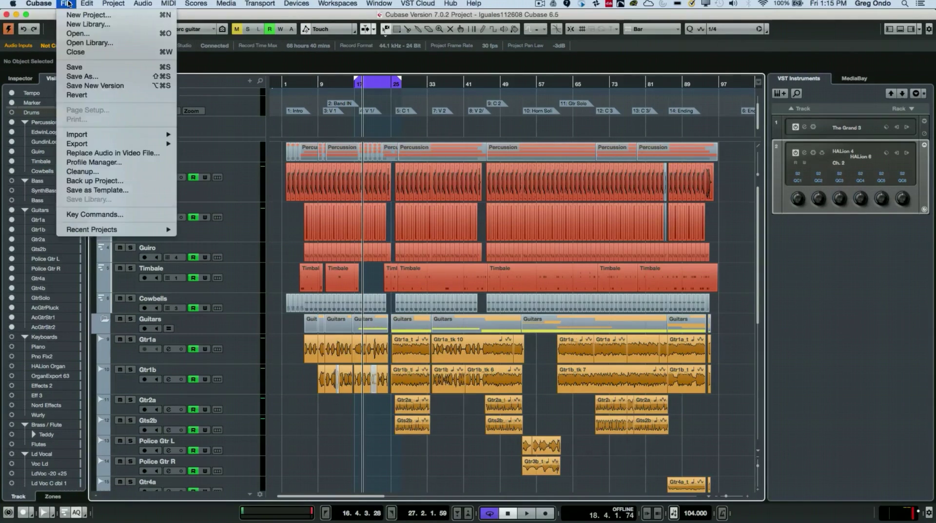
click(100, 214)
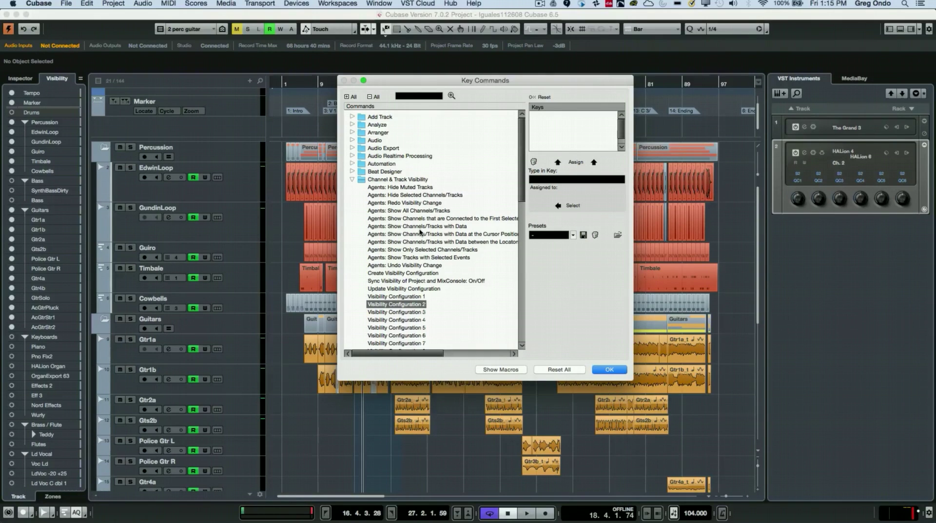
scroll(420, 232, down, 5)
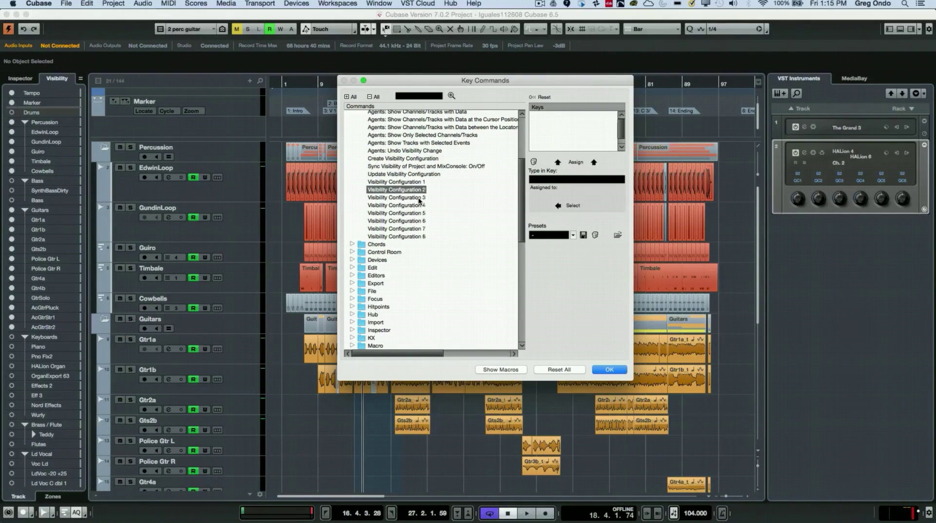
scroll(420, 200, up, 4)
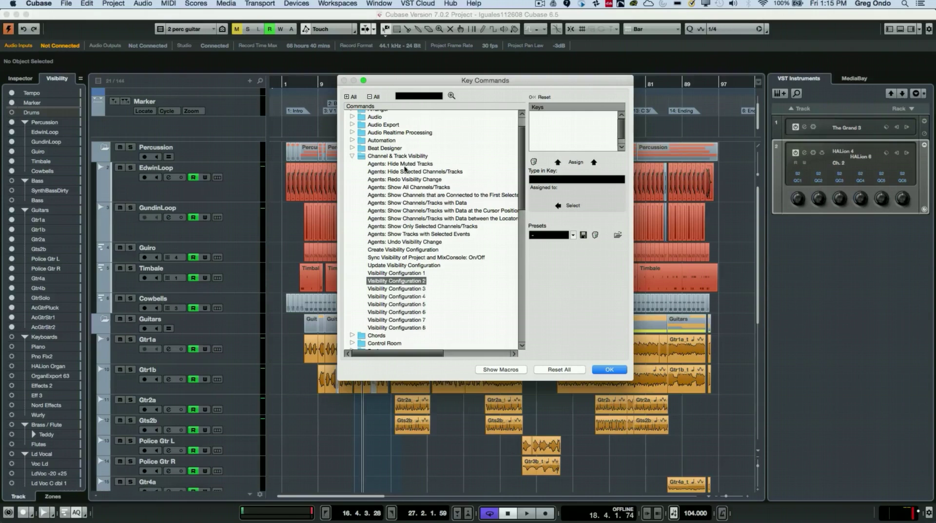
click(610, 369)
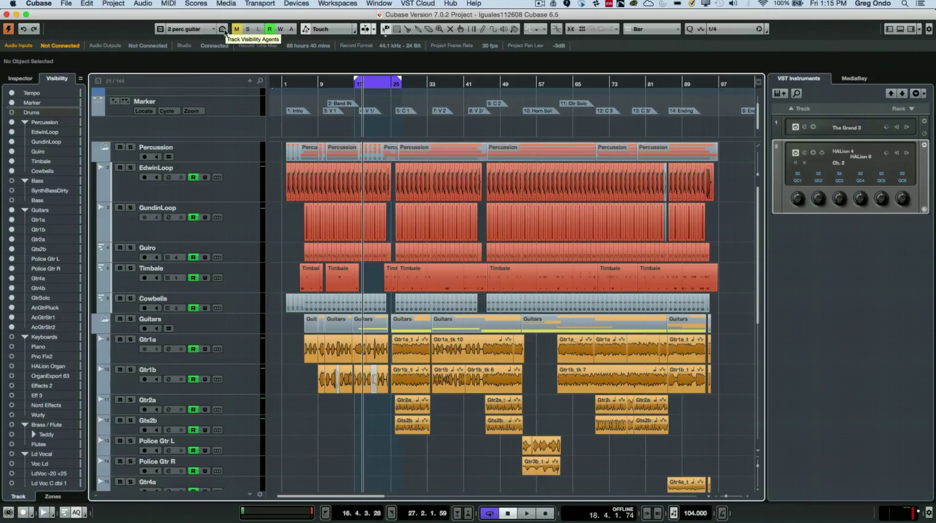
Switch to the '1: All' configuration and add GundinLoop and SynthBassDirty to the Drums selection.
click(195, 29)
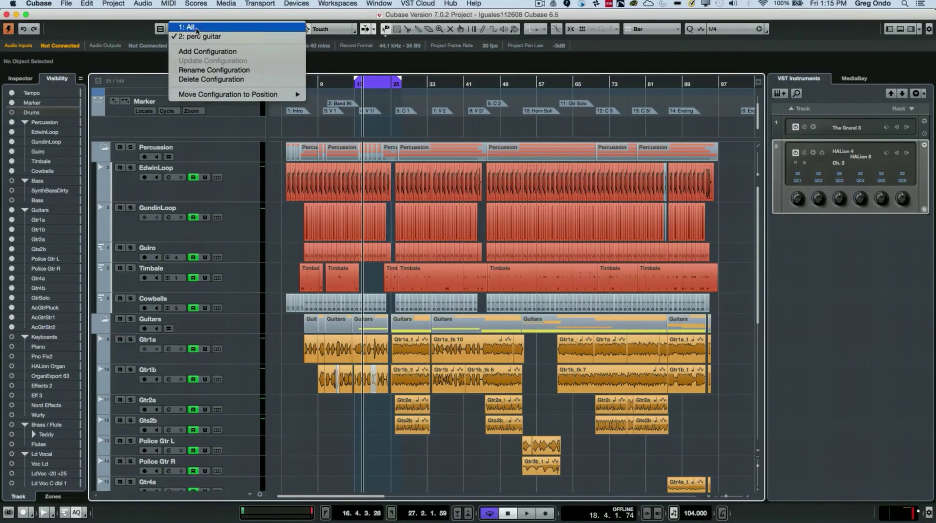
click(197, 29)
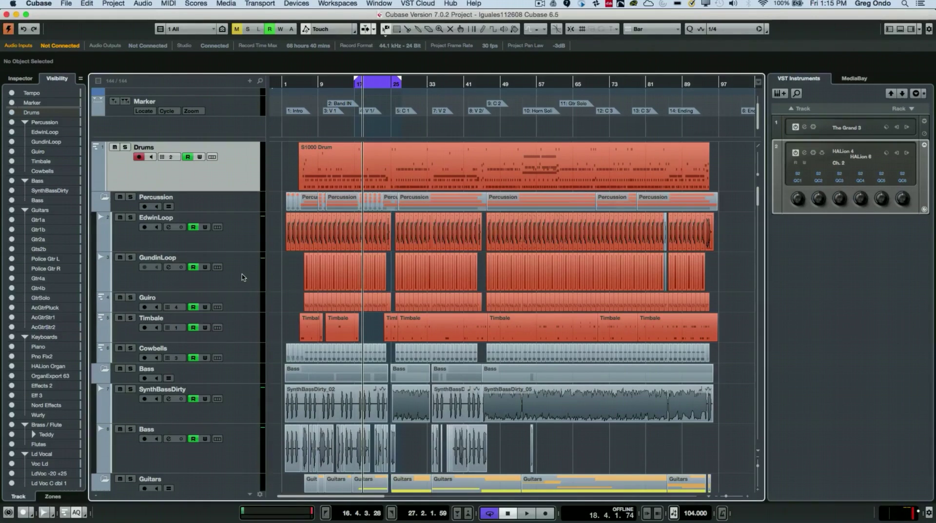
click(243, 277)
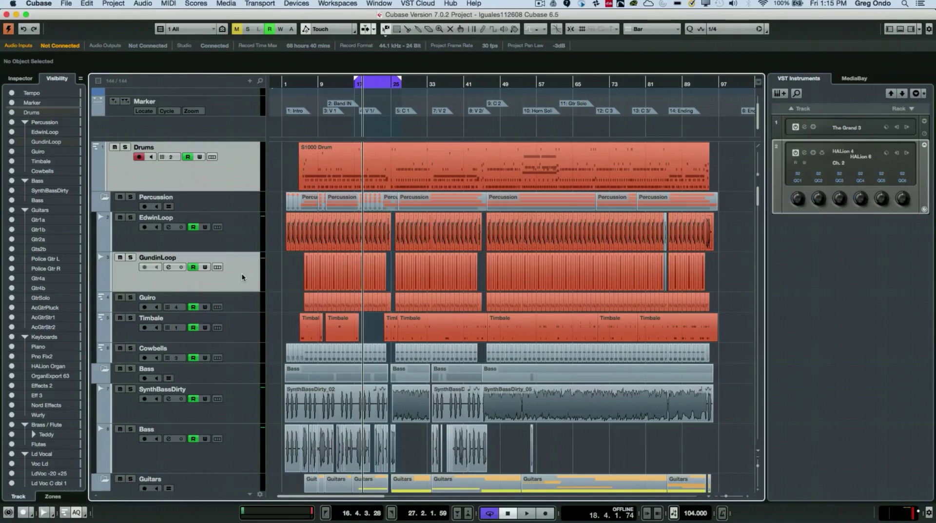
click(235, 405)
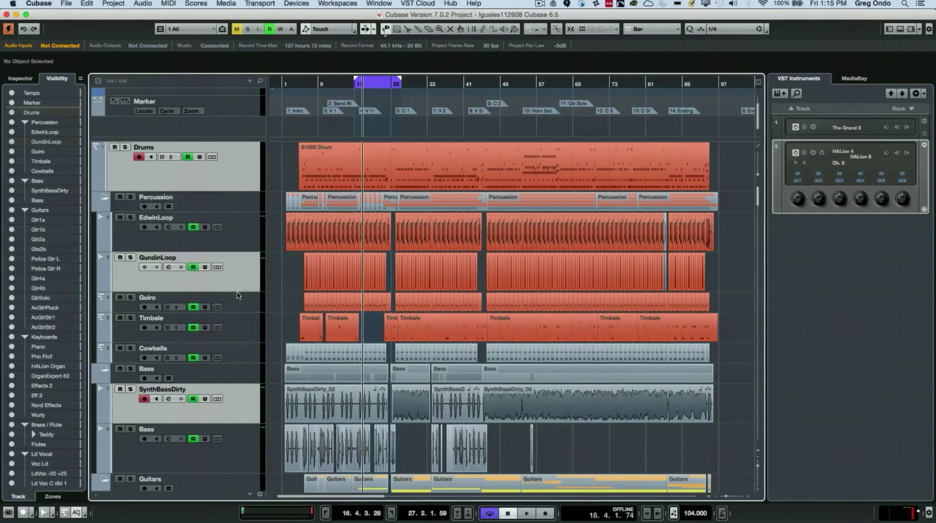
click(226, 30)
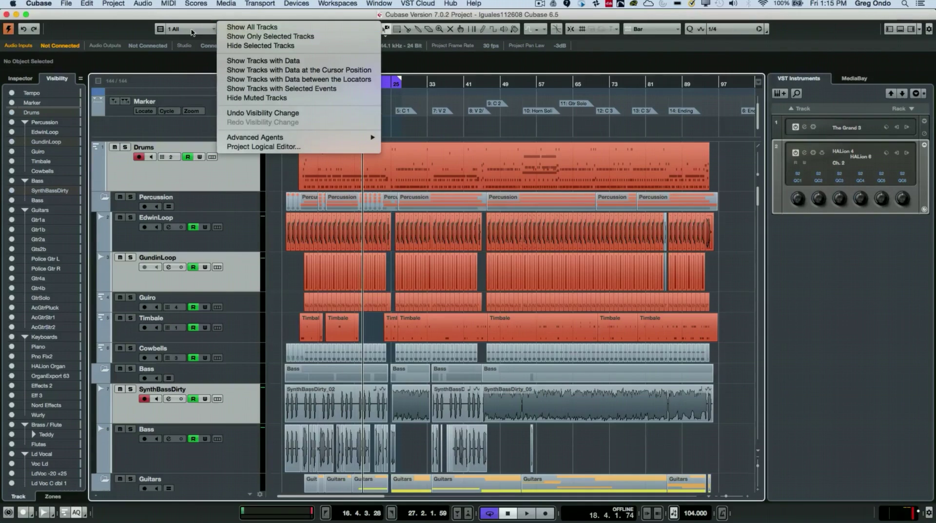
click(138, 35)
click(225, 32)
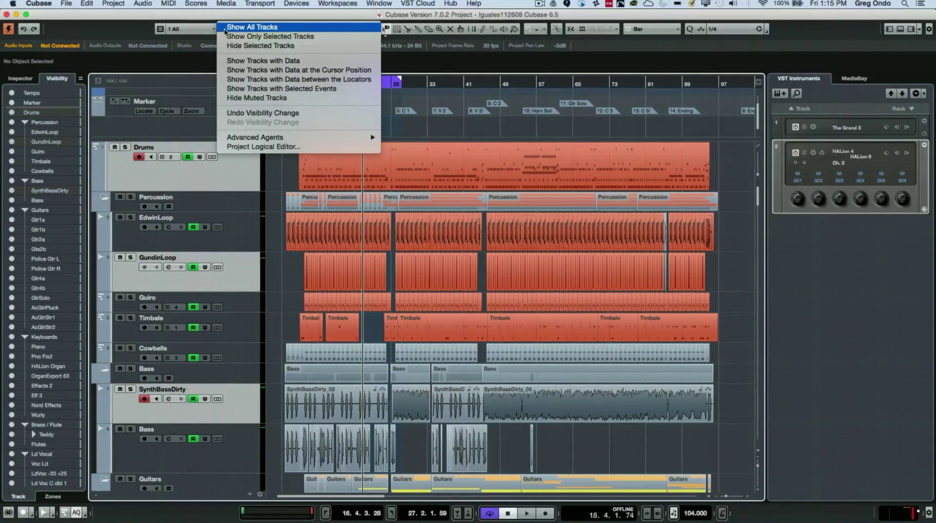
click(266, 38)
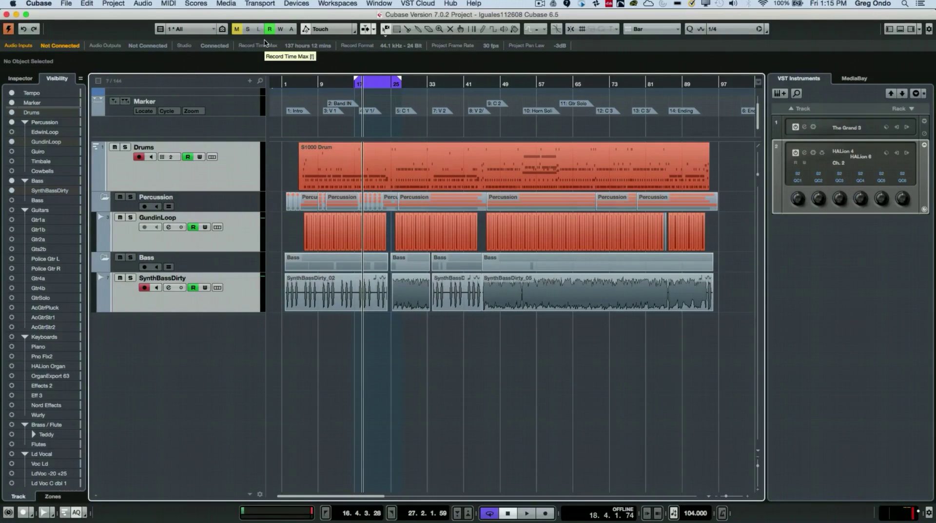
click(214, 30)
click(184, 30)
click(183, 28)
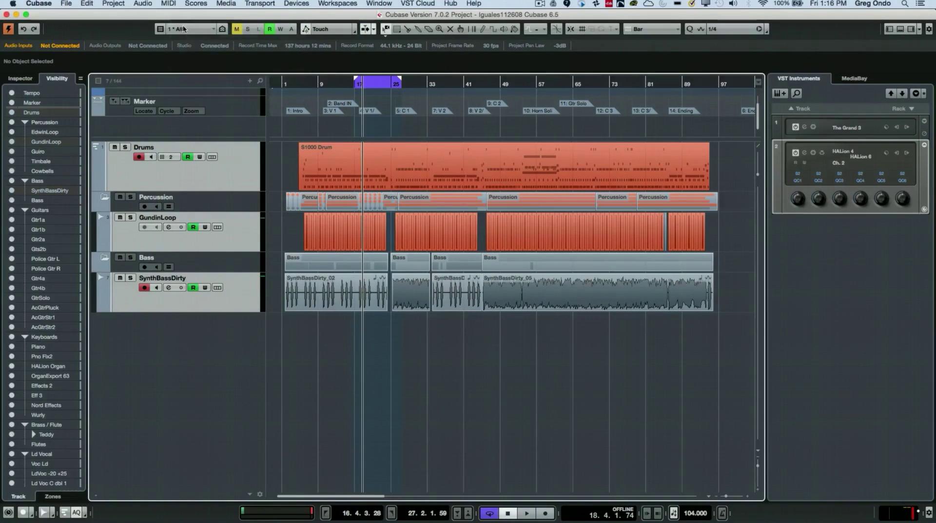
click(226, 28)
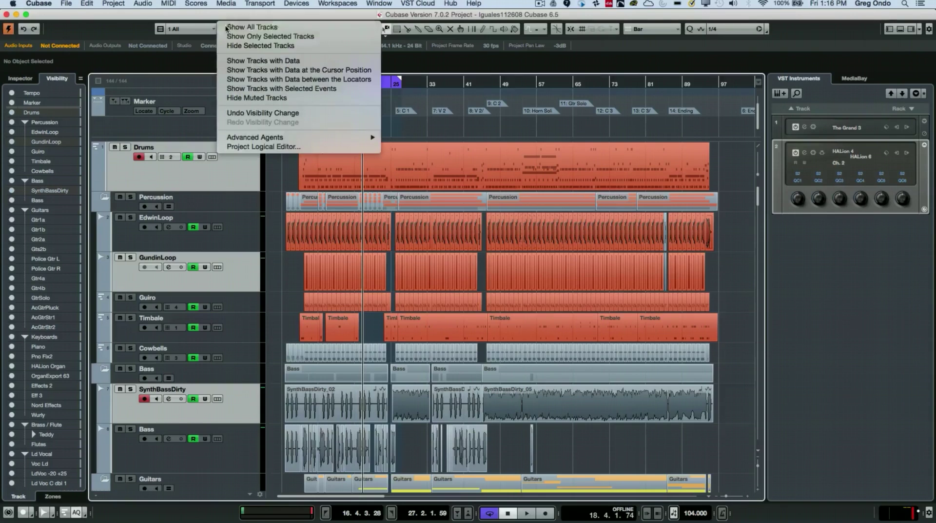
click(291, 47)
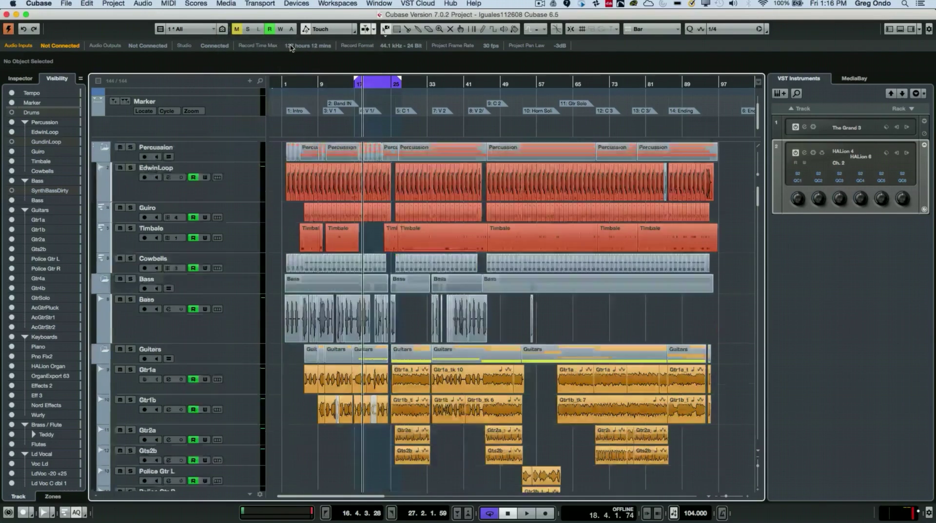
click(223, 29)
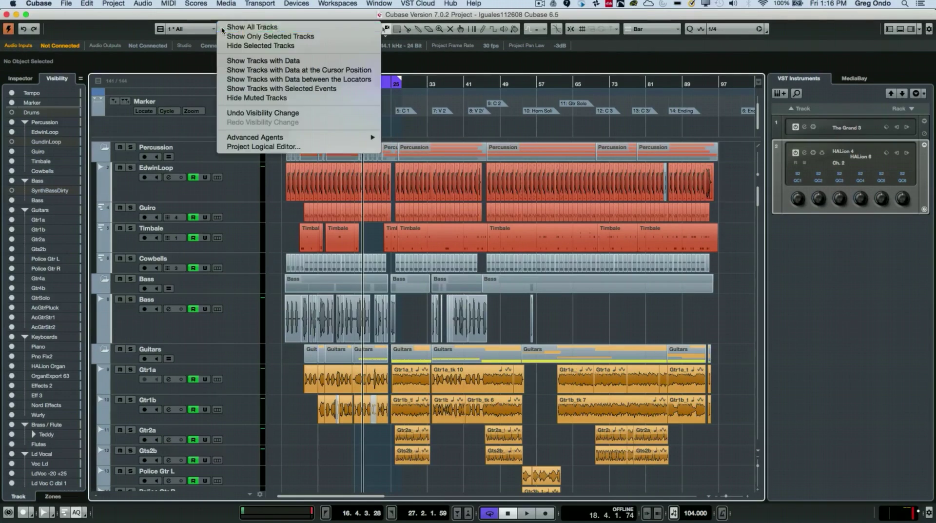
click(222, 27)
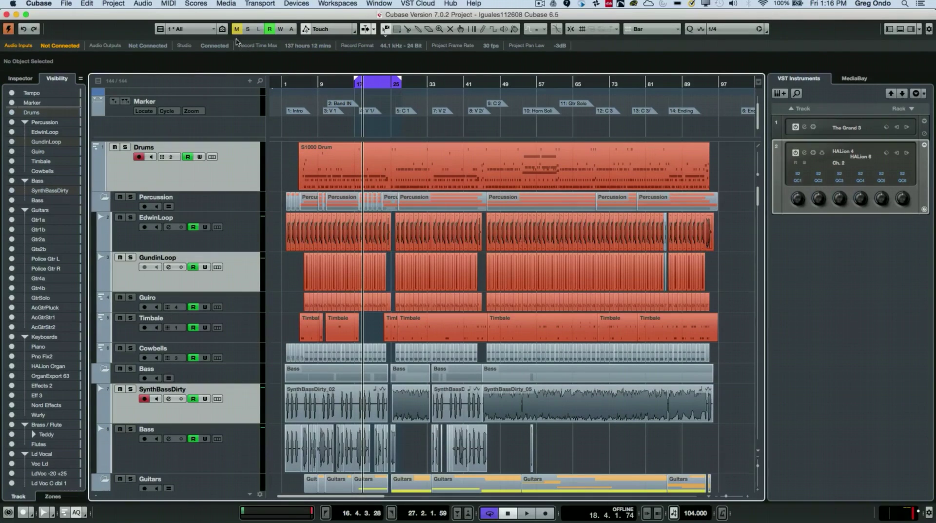
Set the project position to bar 13, select only the Drums track, and start playback.
click(222, 29)
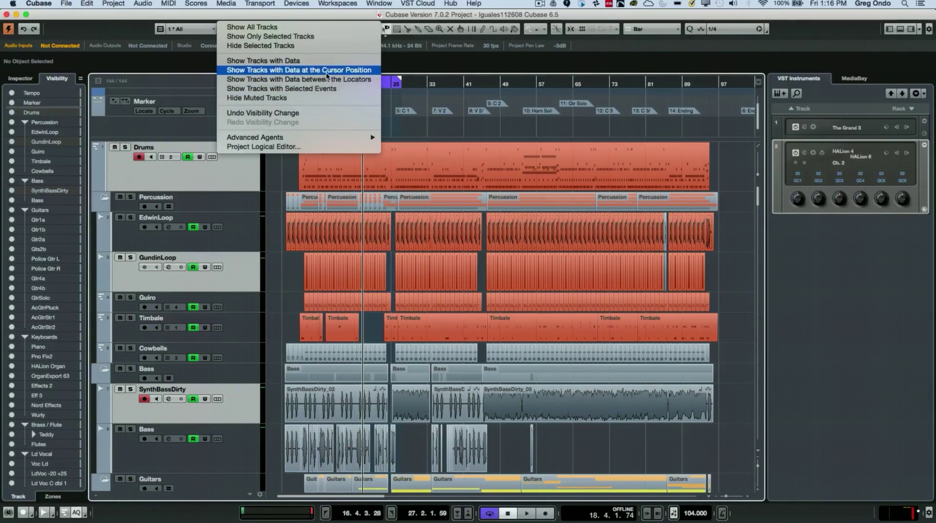
click(462, 140)
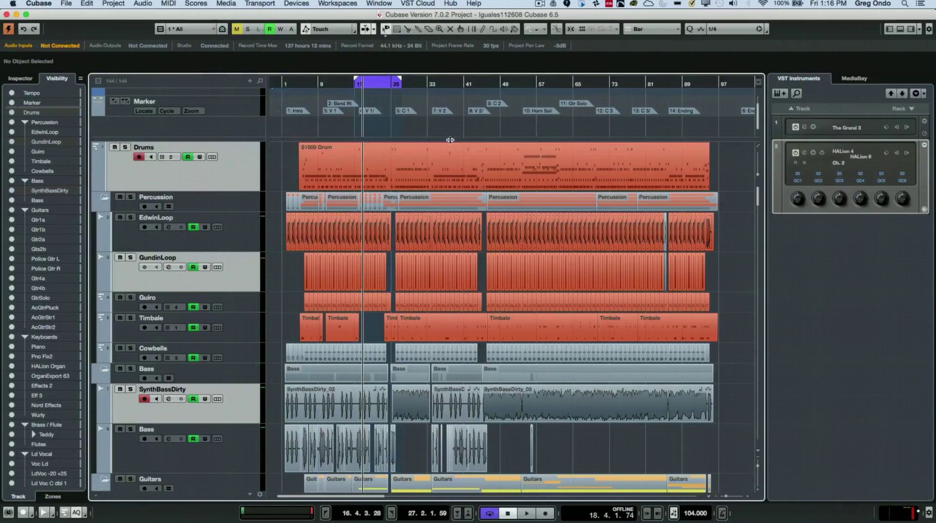
click(338, 88)
click(236, 172)
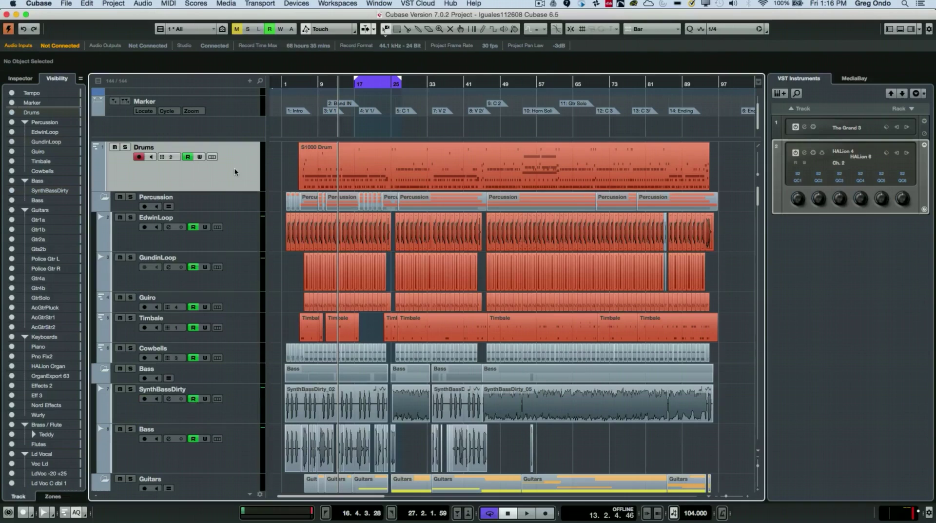
key(space)
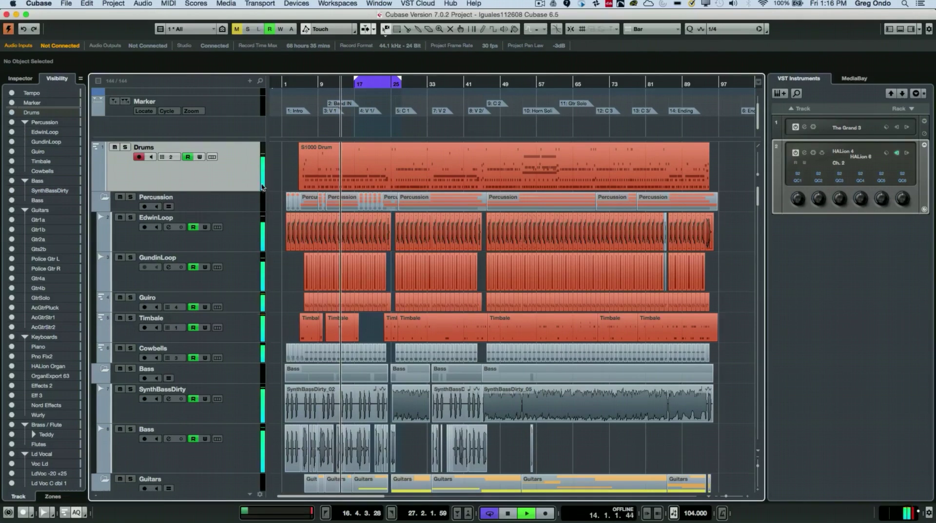
During playback, show only tracks with data at the playback position, then stop playback.
click(223, 29)
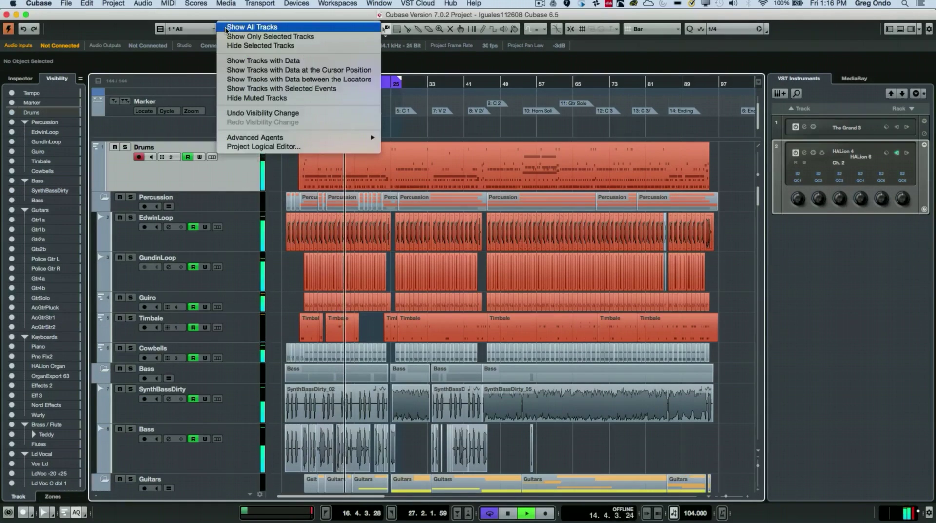
click(335, 73)
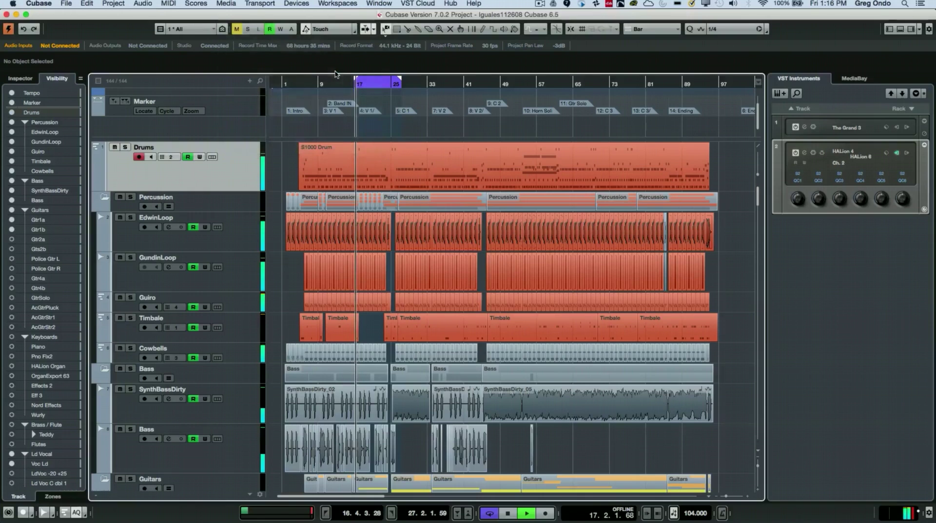
key(space)
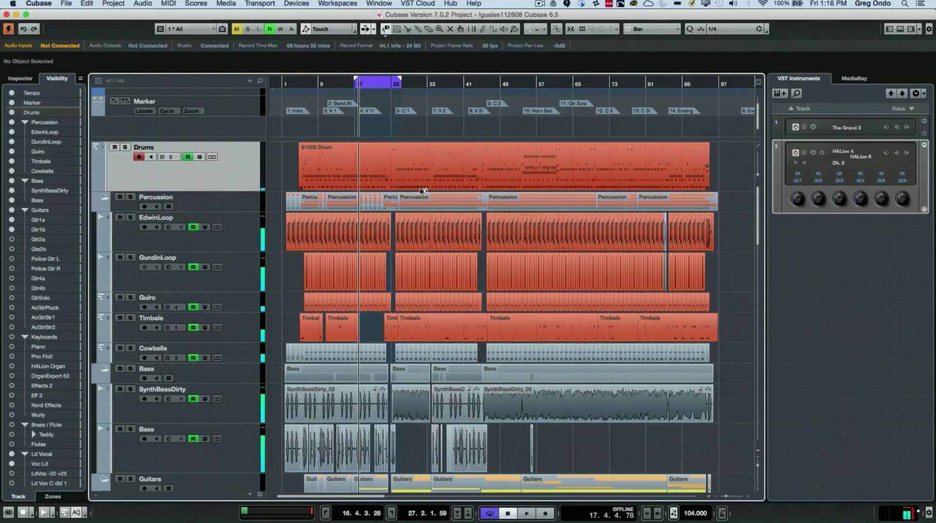
scroll(423, 190, down, 15)
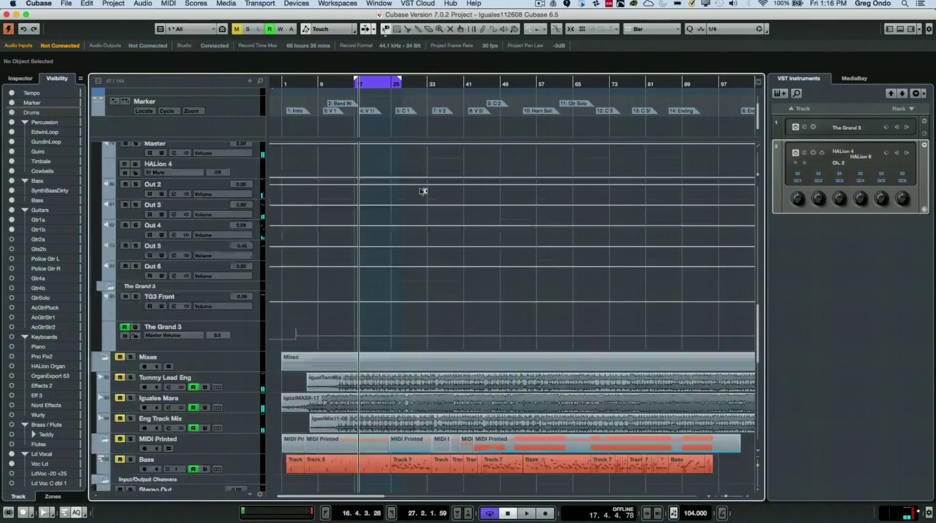
scroll(422, 191, up, 15)
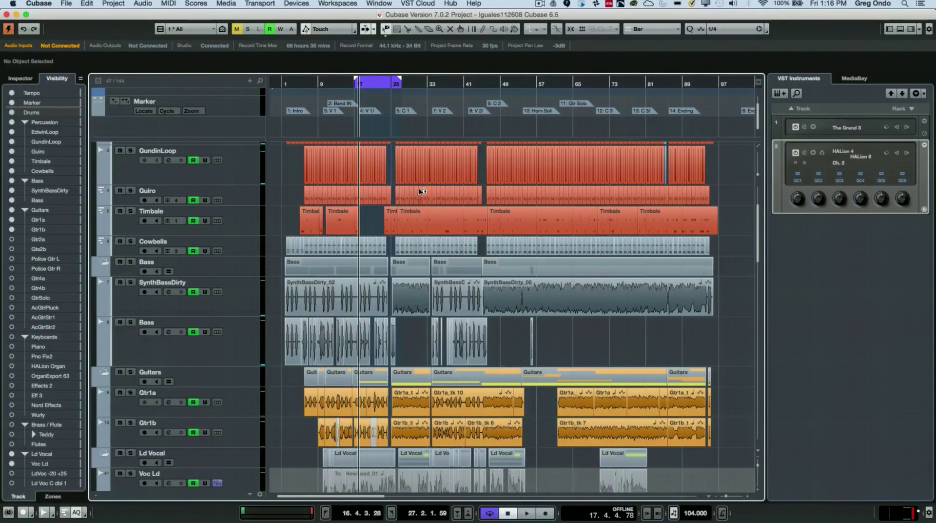
Move the cursor to bar 34 and show only tracks with data at the cursor position.
click(223, 28)
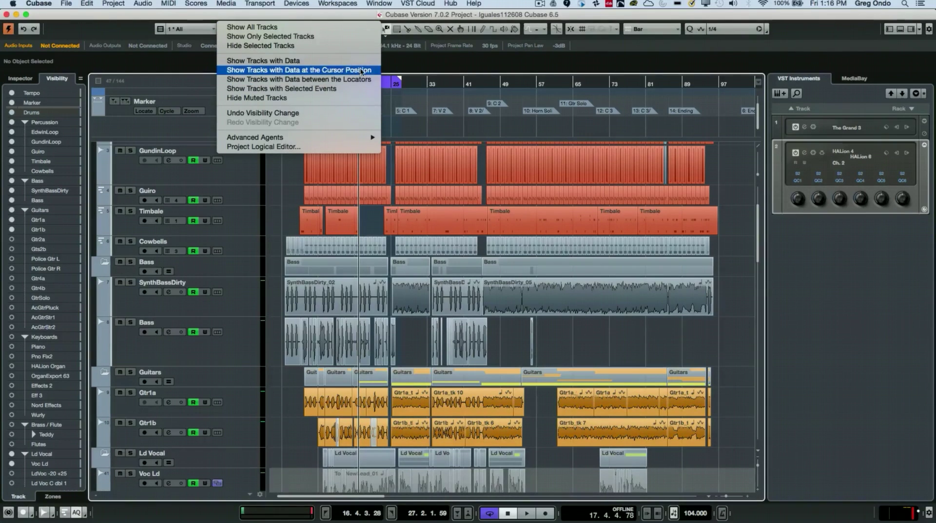
click(434, 84)
click(434, 84)
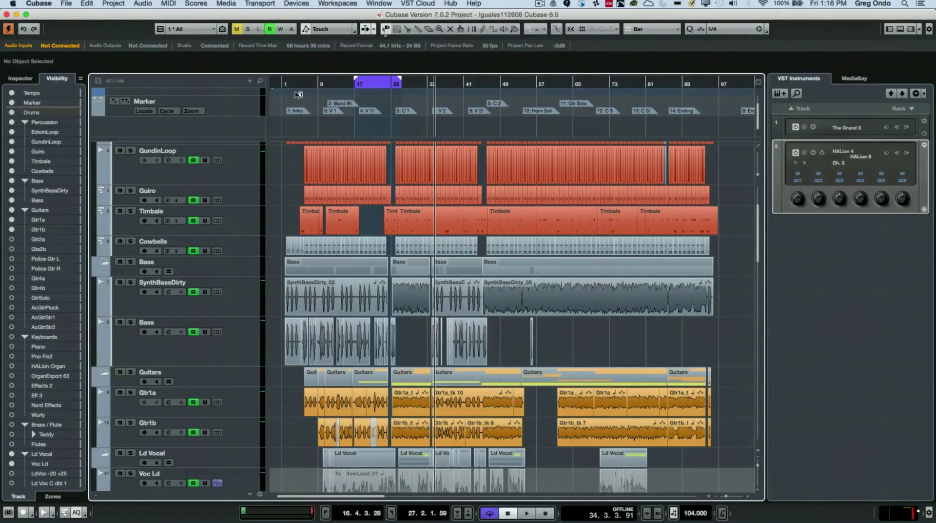
click(223, 29)
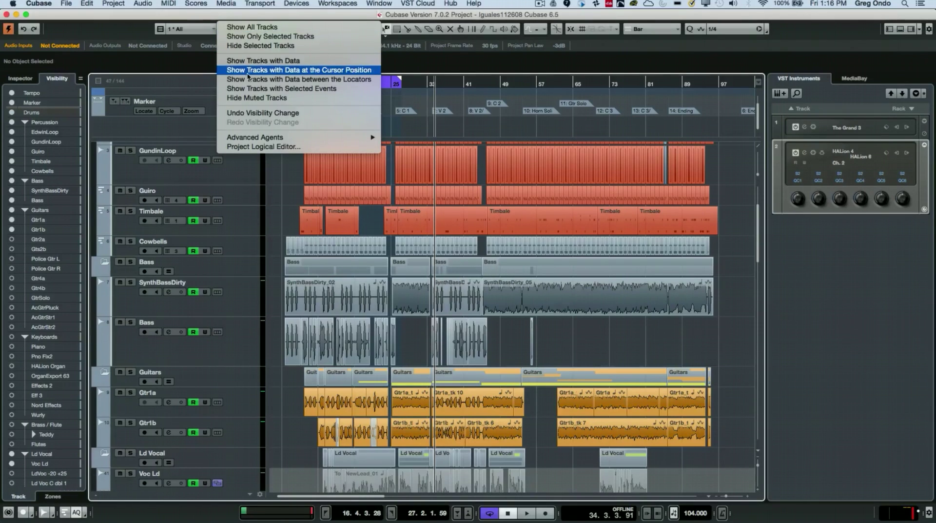
click(309, 71)
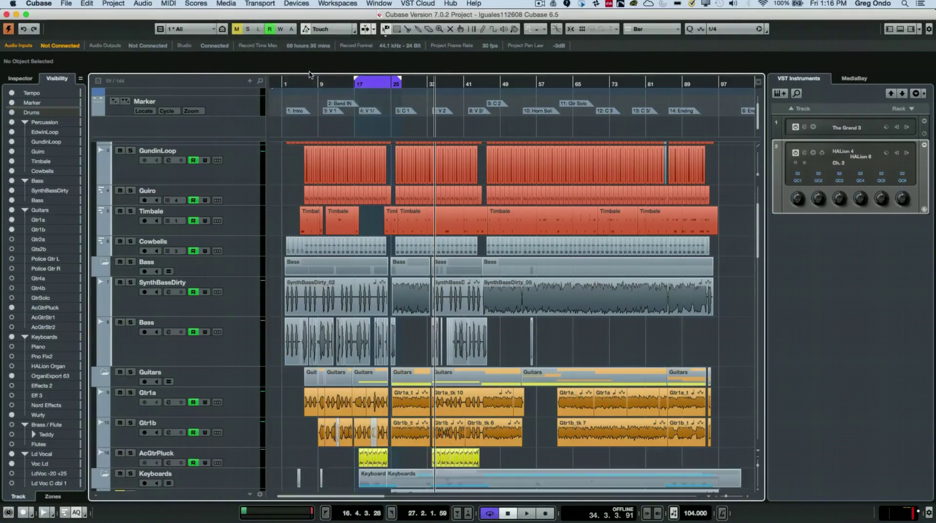
scroll(367, 197, right, 10)
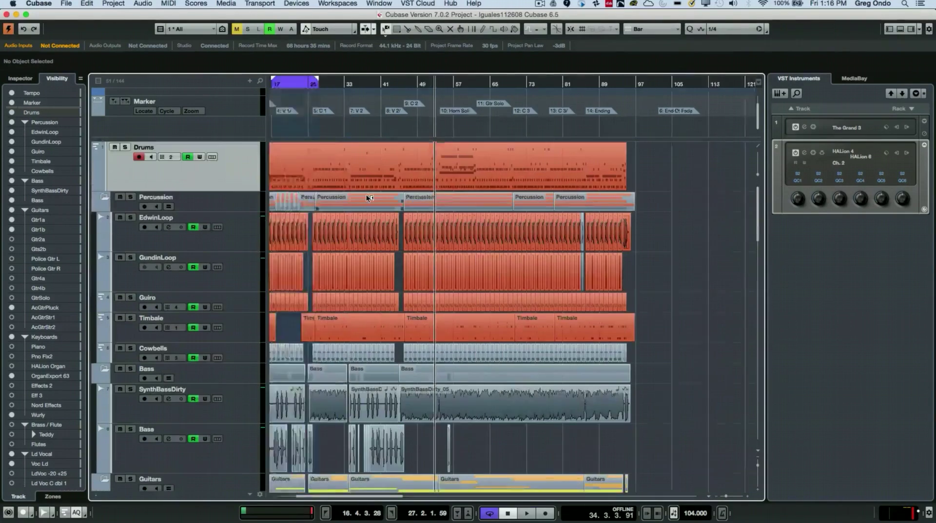
scroll(368, 197, down, 10)
scroll(367, 198, left, 5)
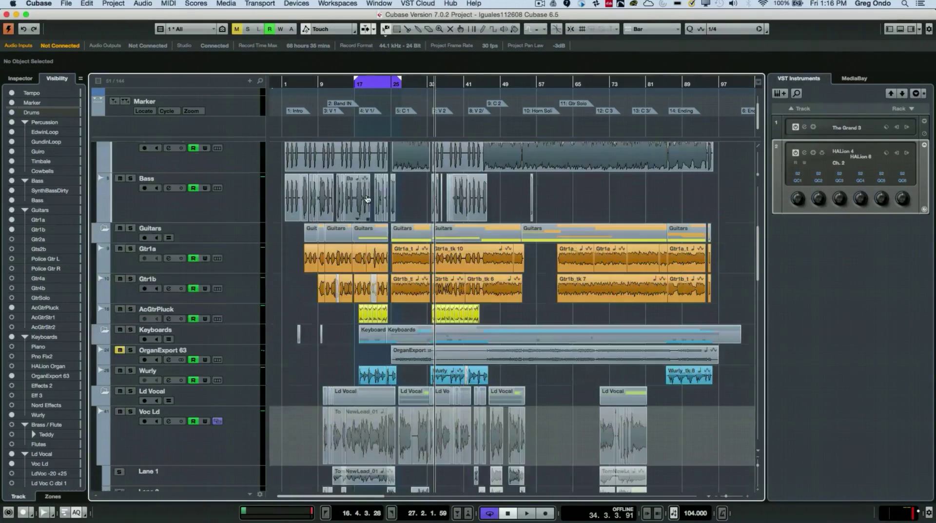
Use Show All Tracks from the Visibility Agents menu to reveal all 144 tracks.
click(223, 30)
click(225, 28)
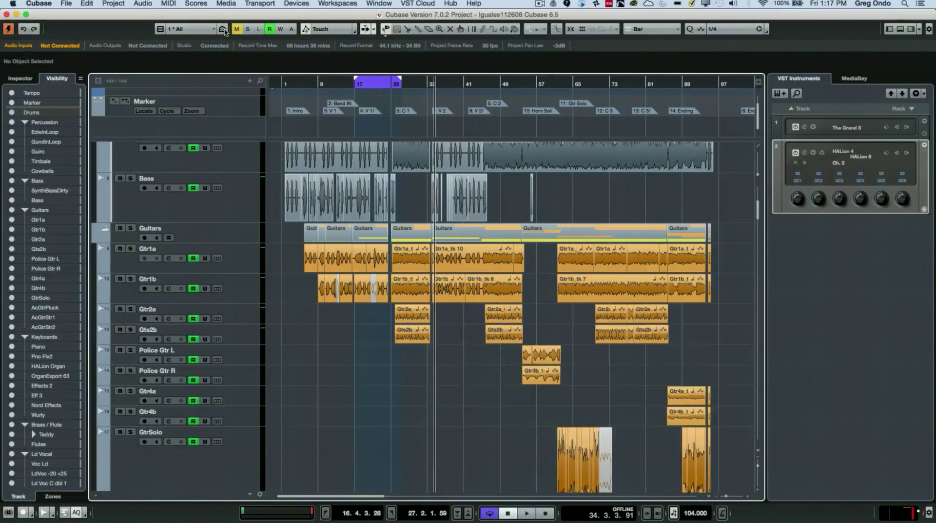
click(225, 31)
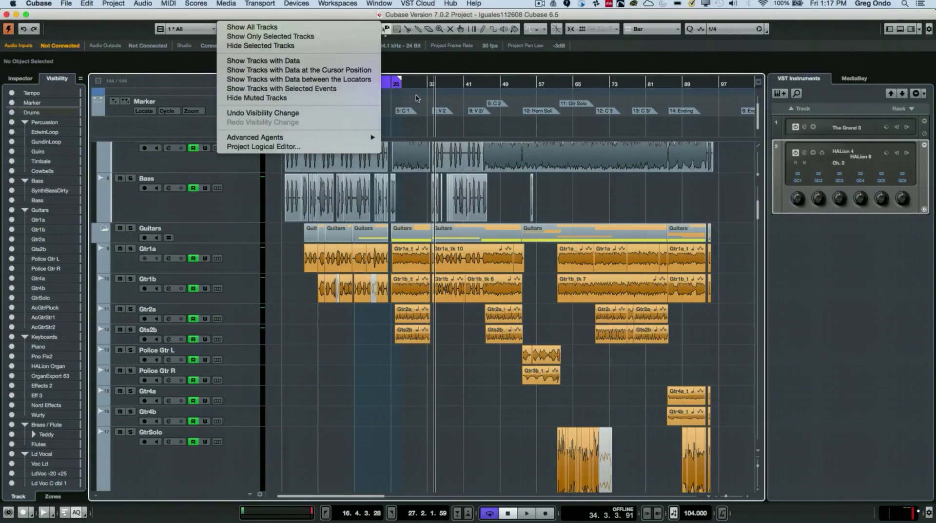
click(401, 90)
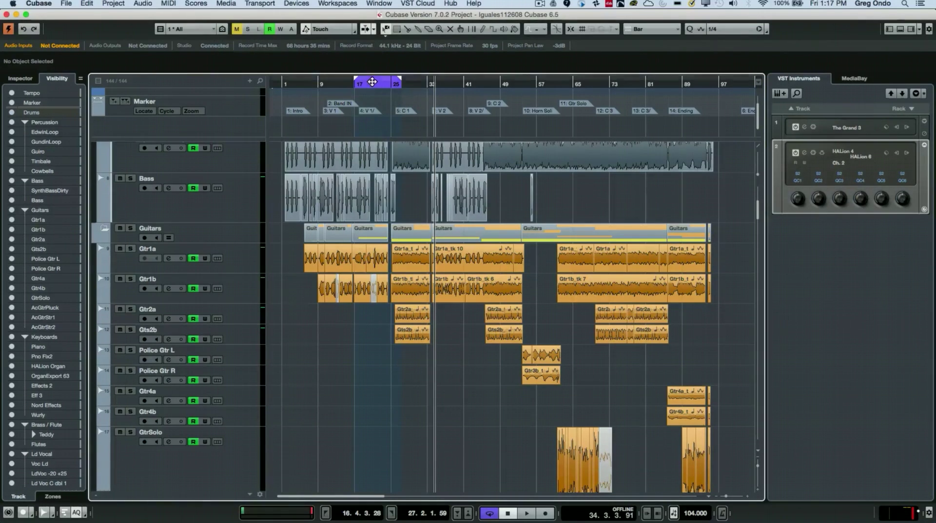
Move the cycle range to bars 29–38 and show only tracks with data between the locators.
drag(391, 81, 448, 82)
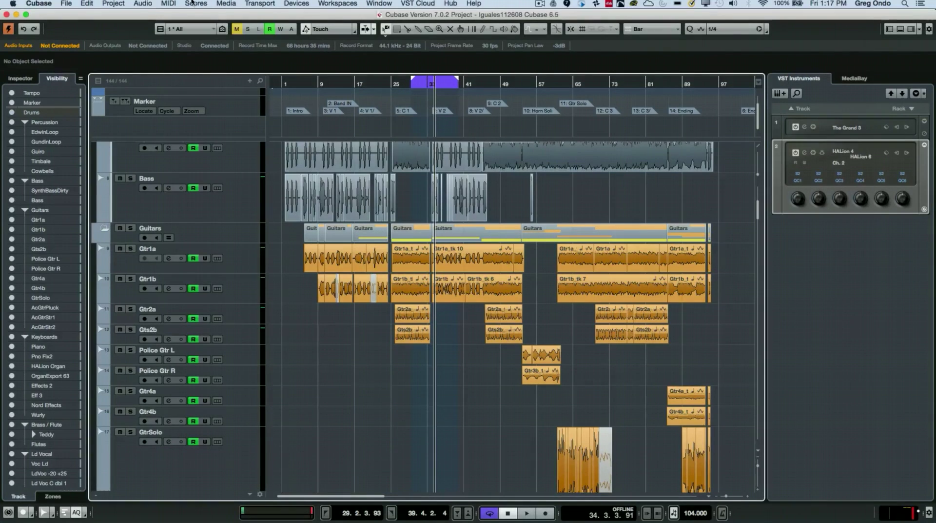
click(222, 29)
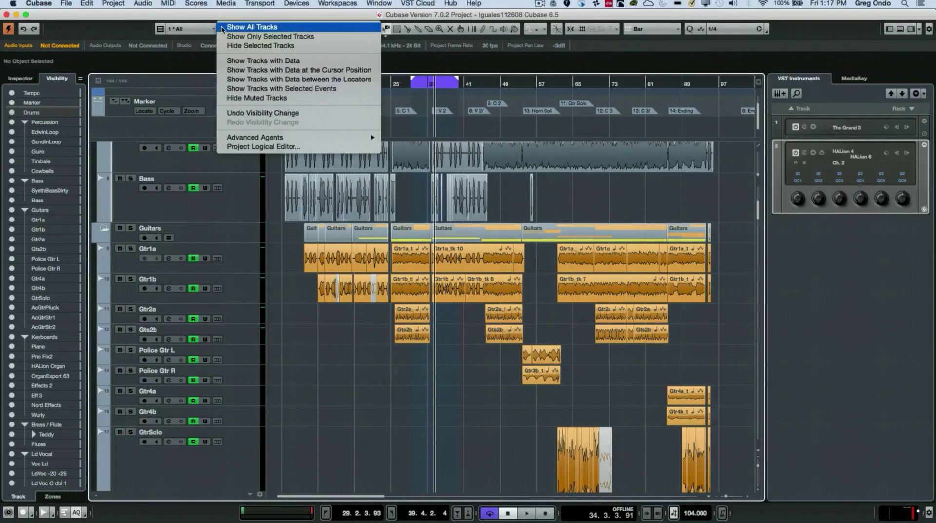
click(298, 80)
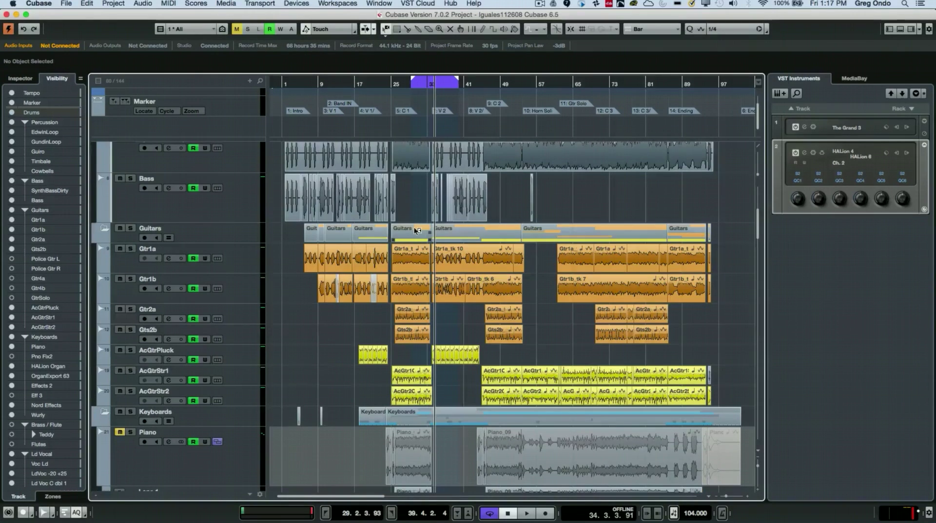
scroll(417, 230, down, 5)
scroll(366, 222, up, 10)
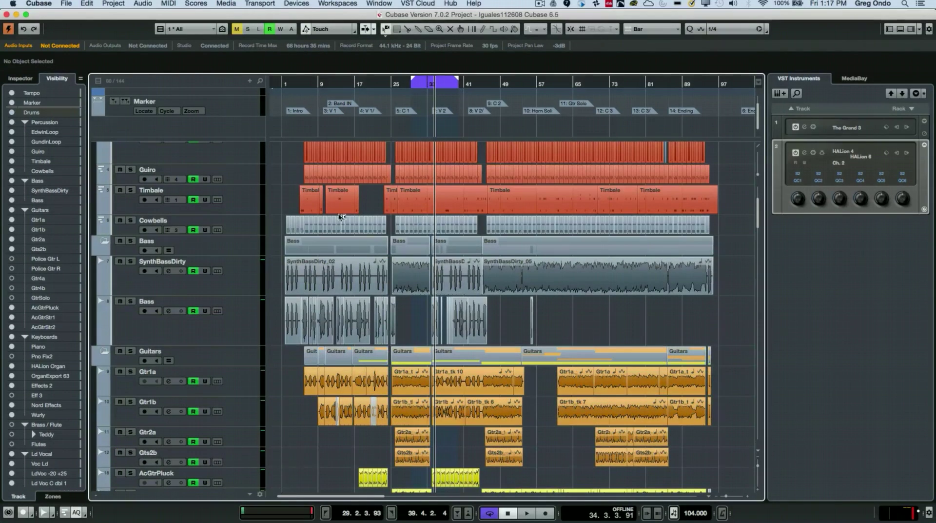
Choose Show All Tracks from the Visibility Agents menu to restore all 144 tracks.
click(222, 30)
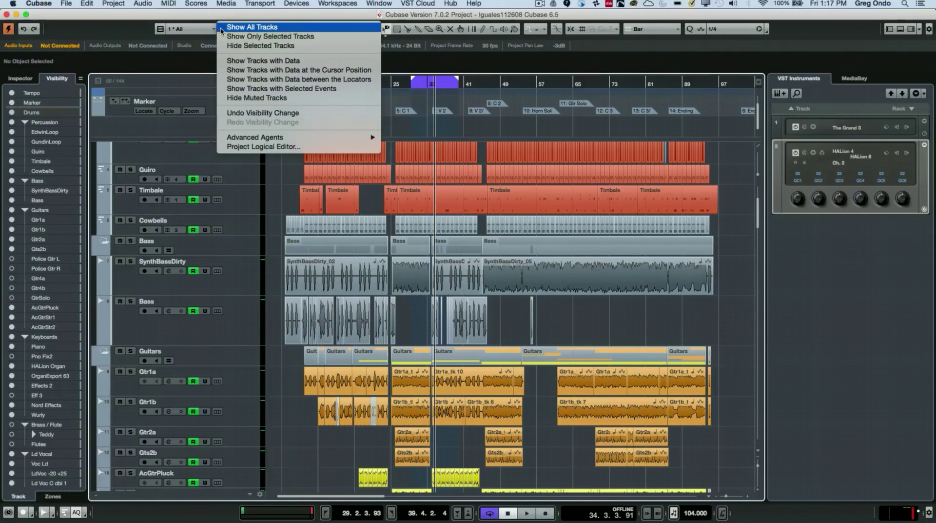
click(226, 27)
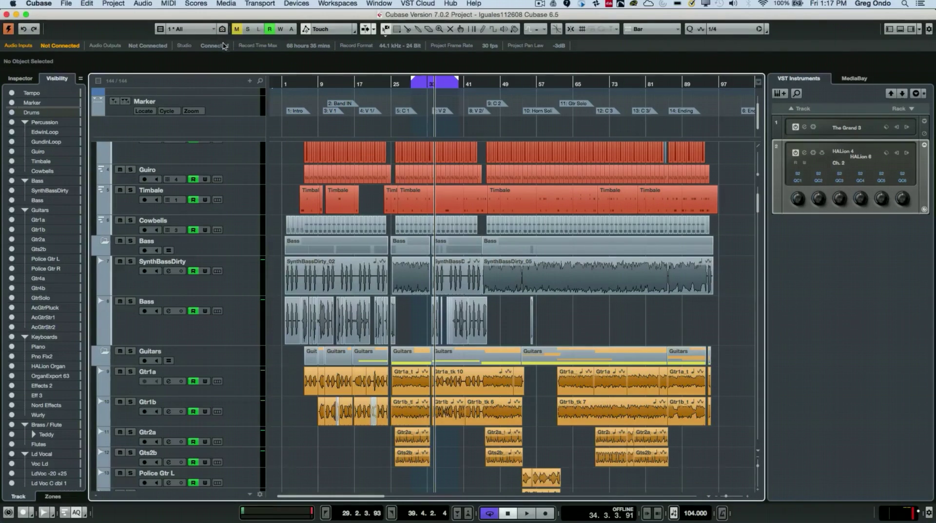
click(222, 31)
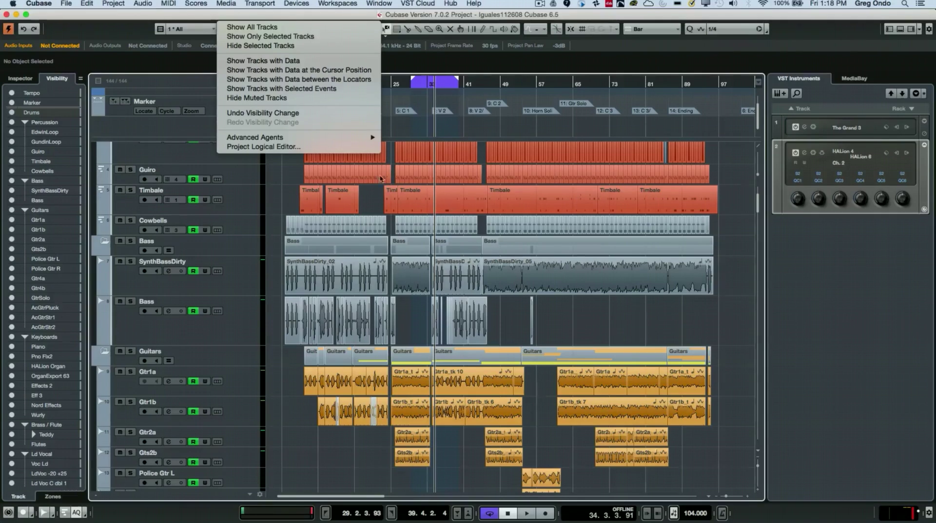
Set visibility sync to Sync Project and MixConsole, then open the MixConsole with F3.
click(380, 197)
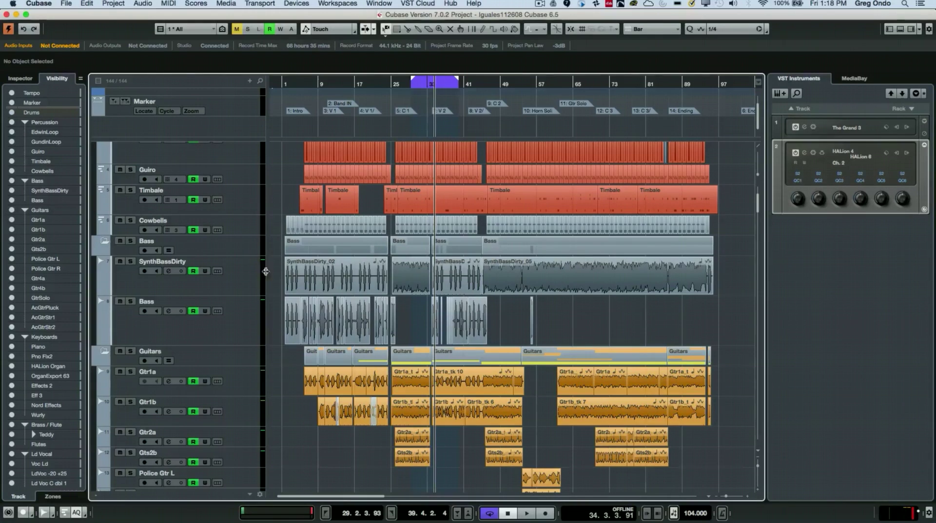
click(80, 80)
click(80, 79)
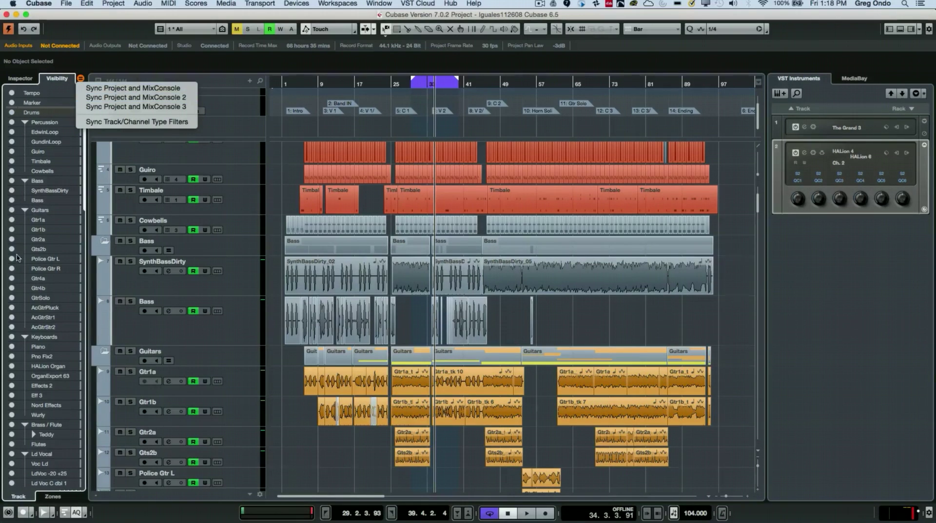
click(125, 89)
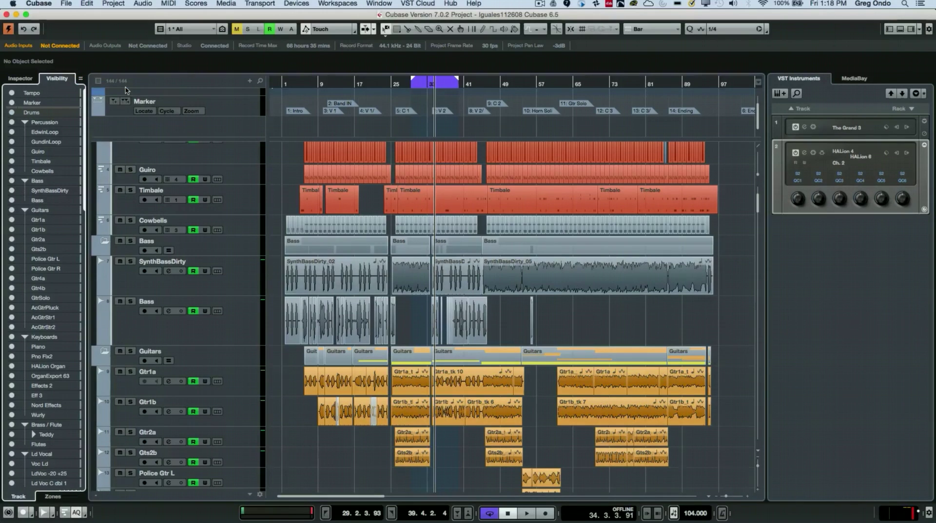
key(F3)
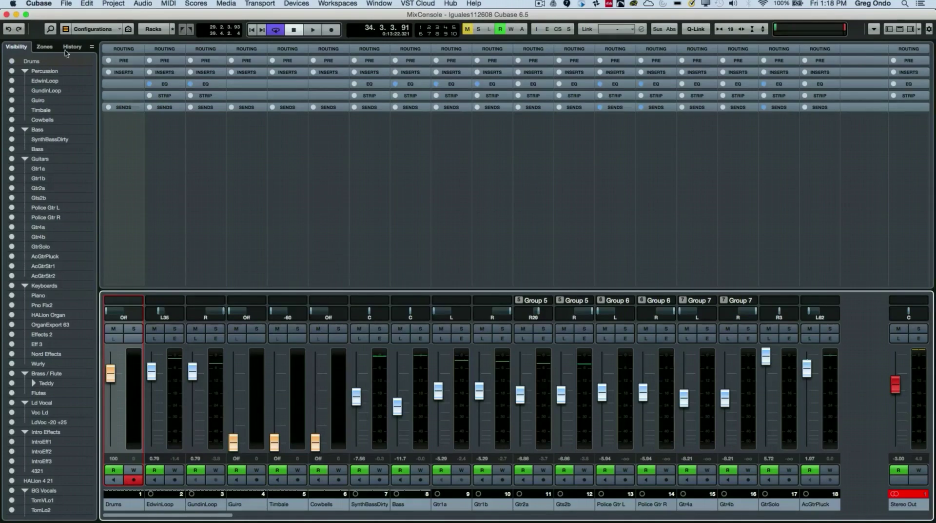
Look over the MixConsole Configurations and Visibility Agents menus, then close the MixConsole.
click(108, 29)
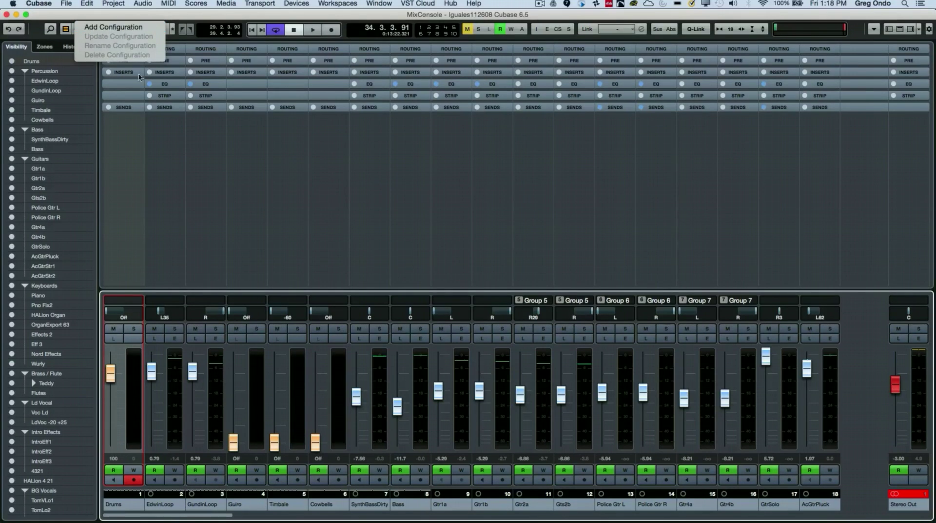
click(159, 142)
click(131, 28)
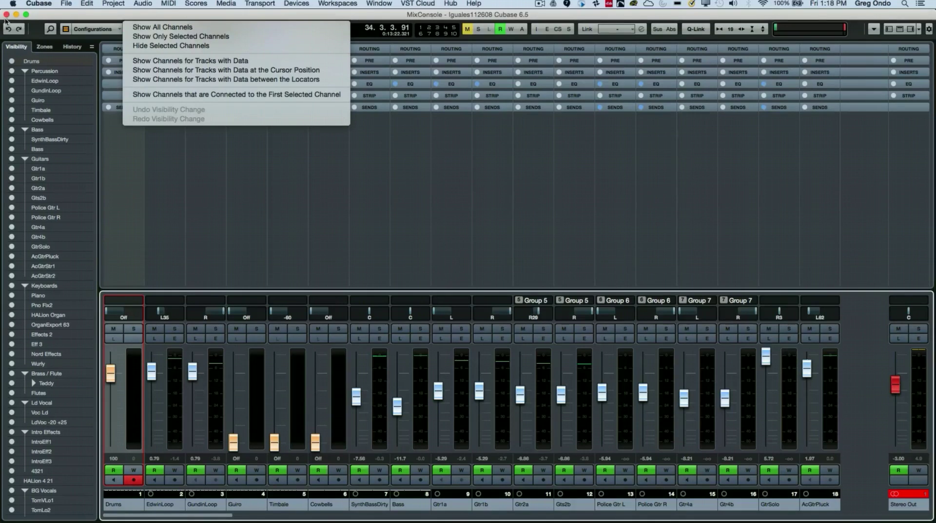
key(Escape)
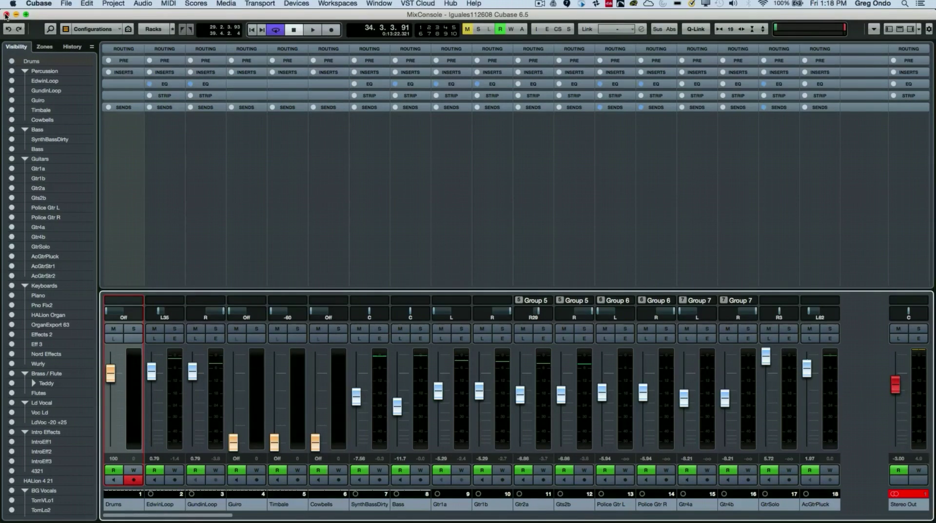
click(6, 15)
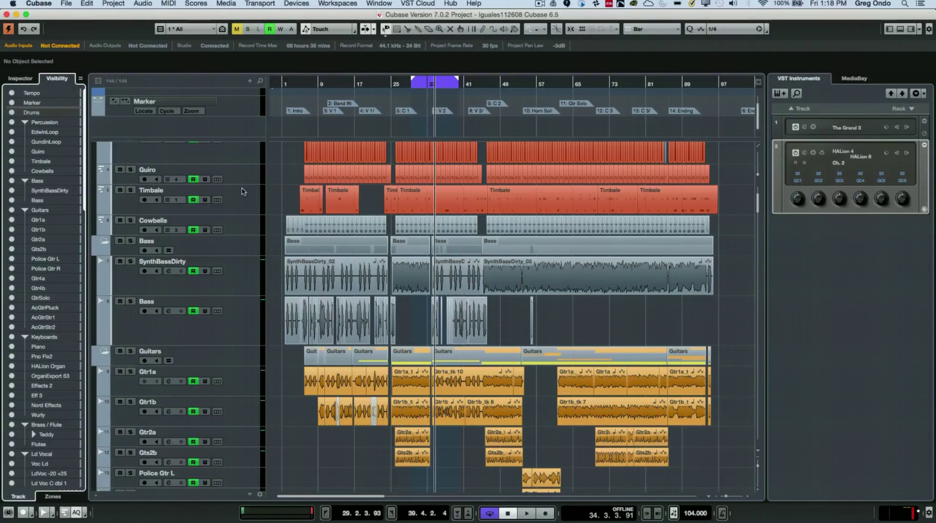